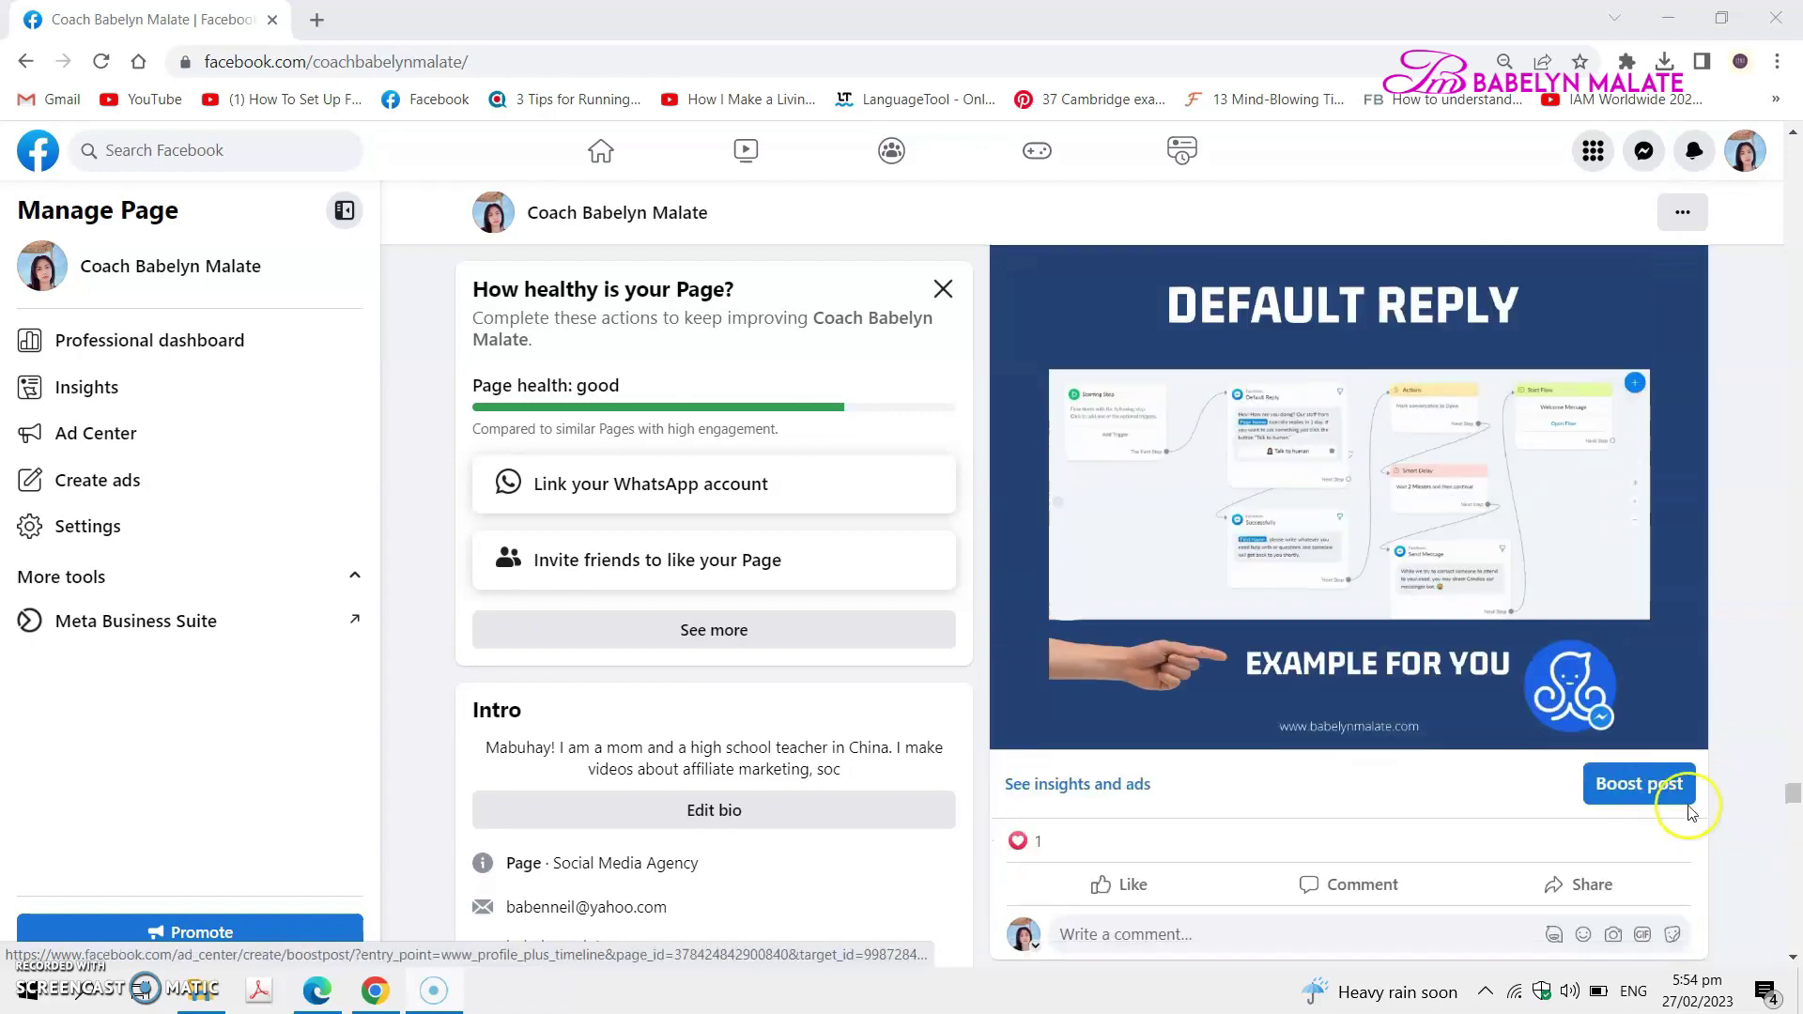
Find the July 3, 2021 Business Training With Lyn video post on the Page and start boosting it
click(1648, 791)
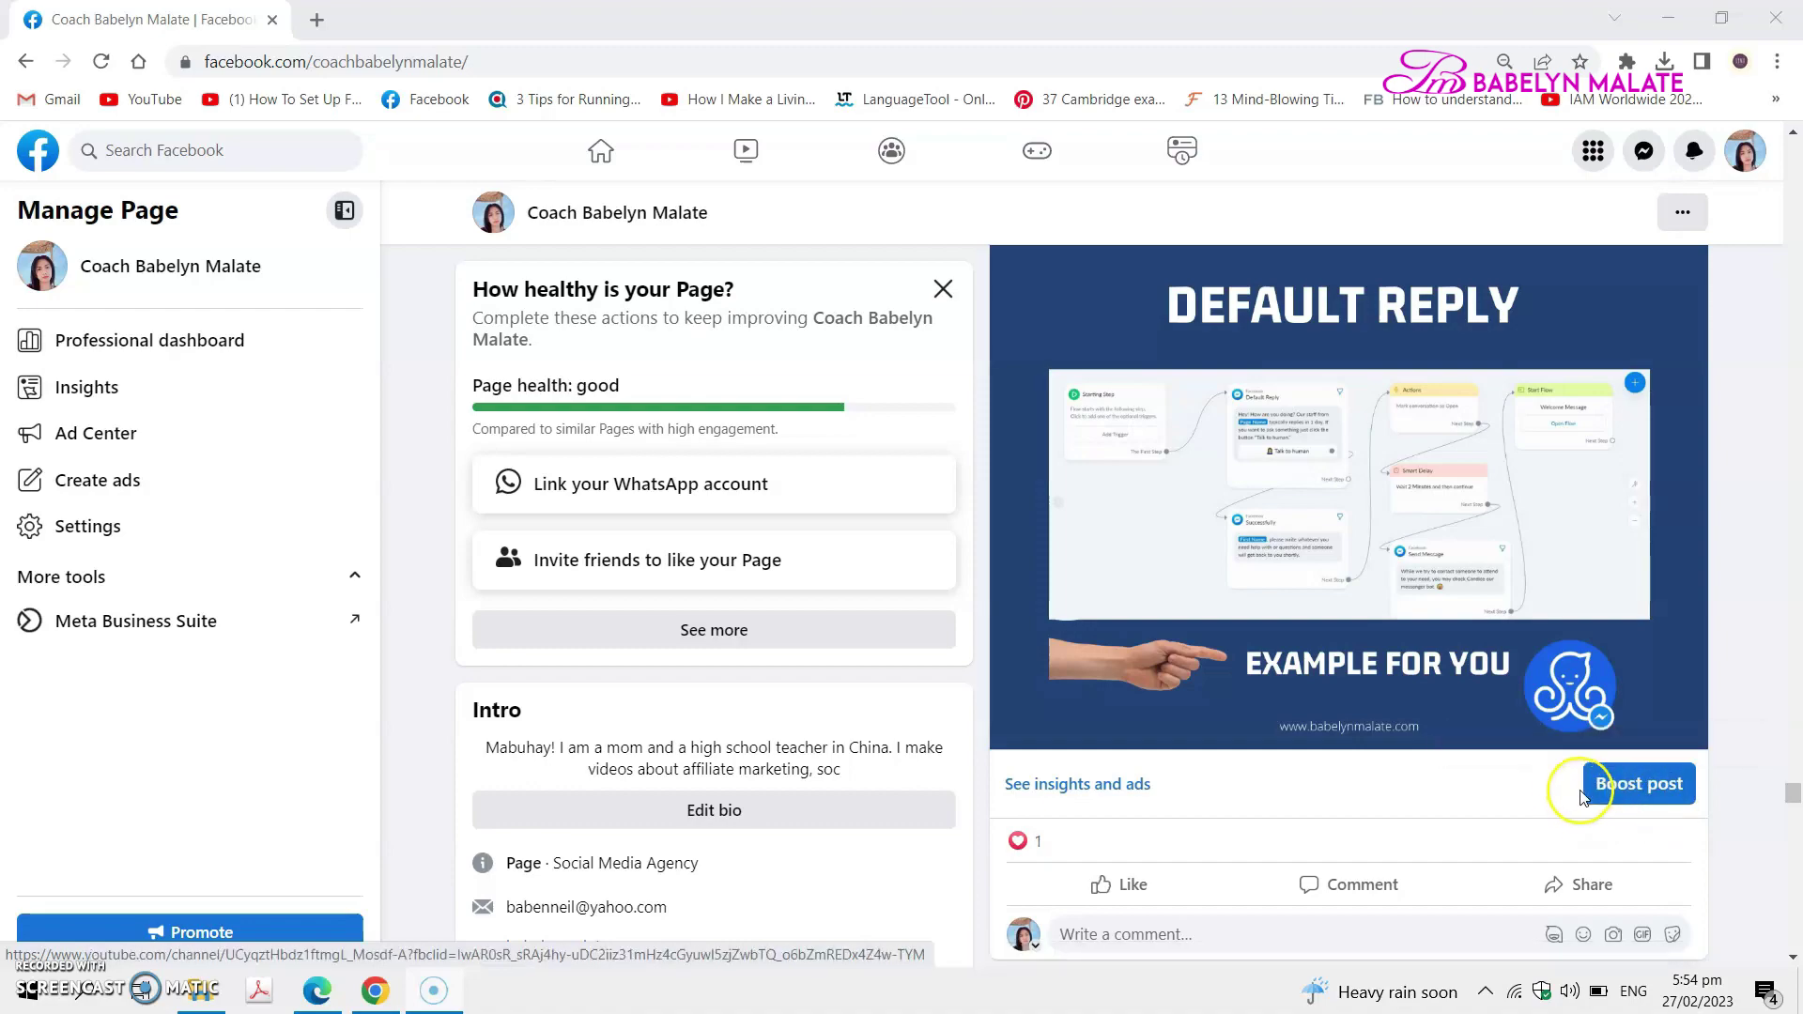
scroll(1581, 786, down, 6)
scroll(1582, 785, down, 10)
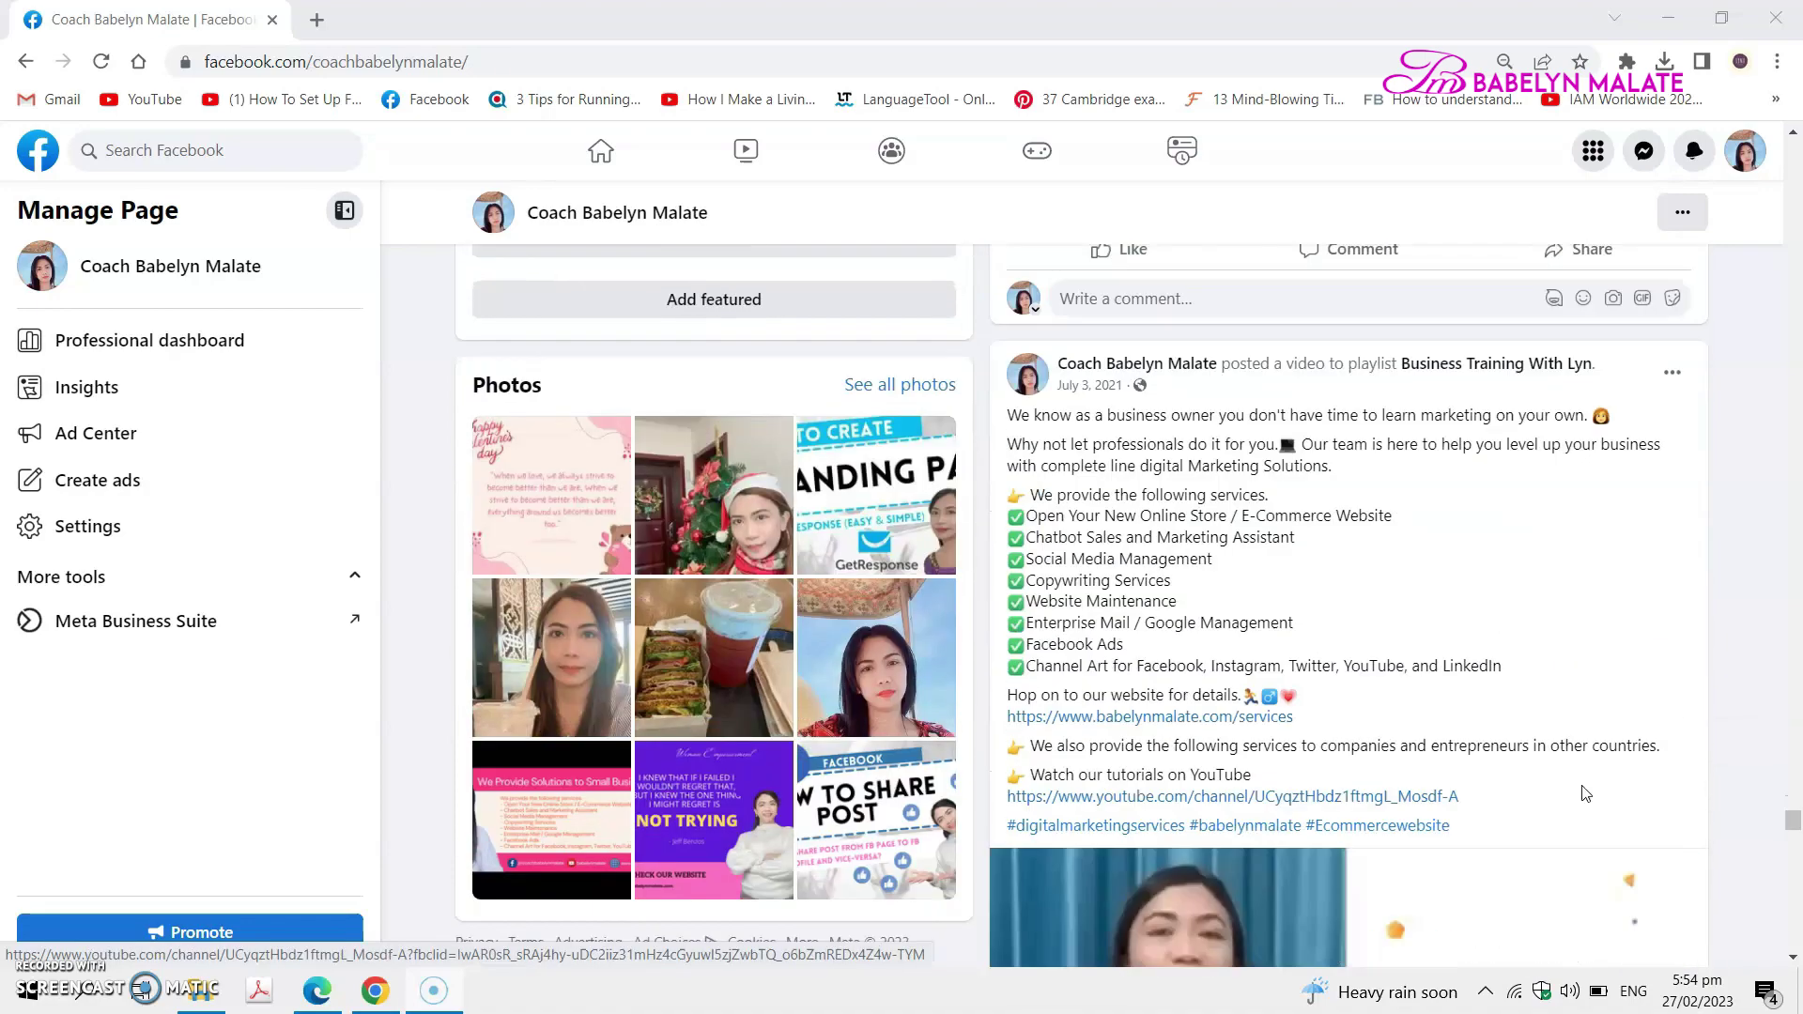
scroll(1581, 785, down, 9)
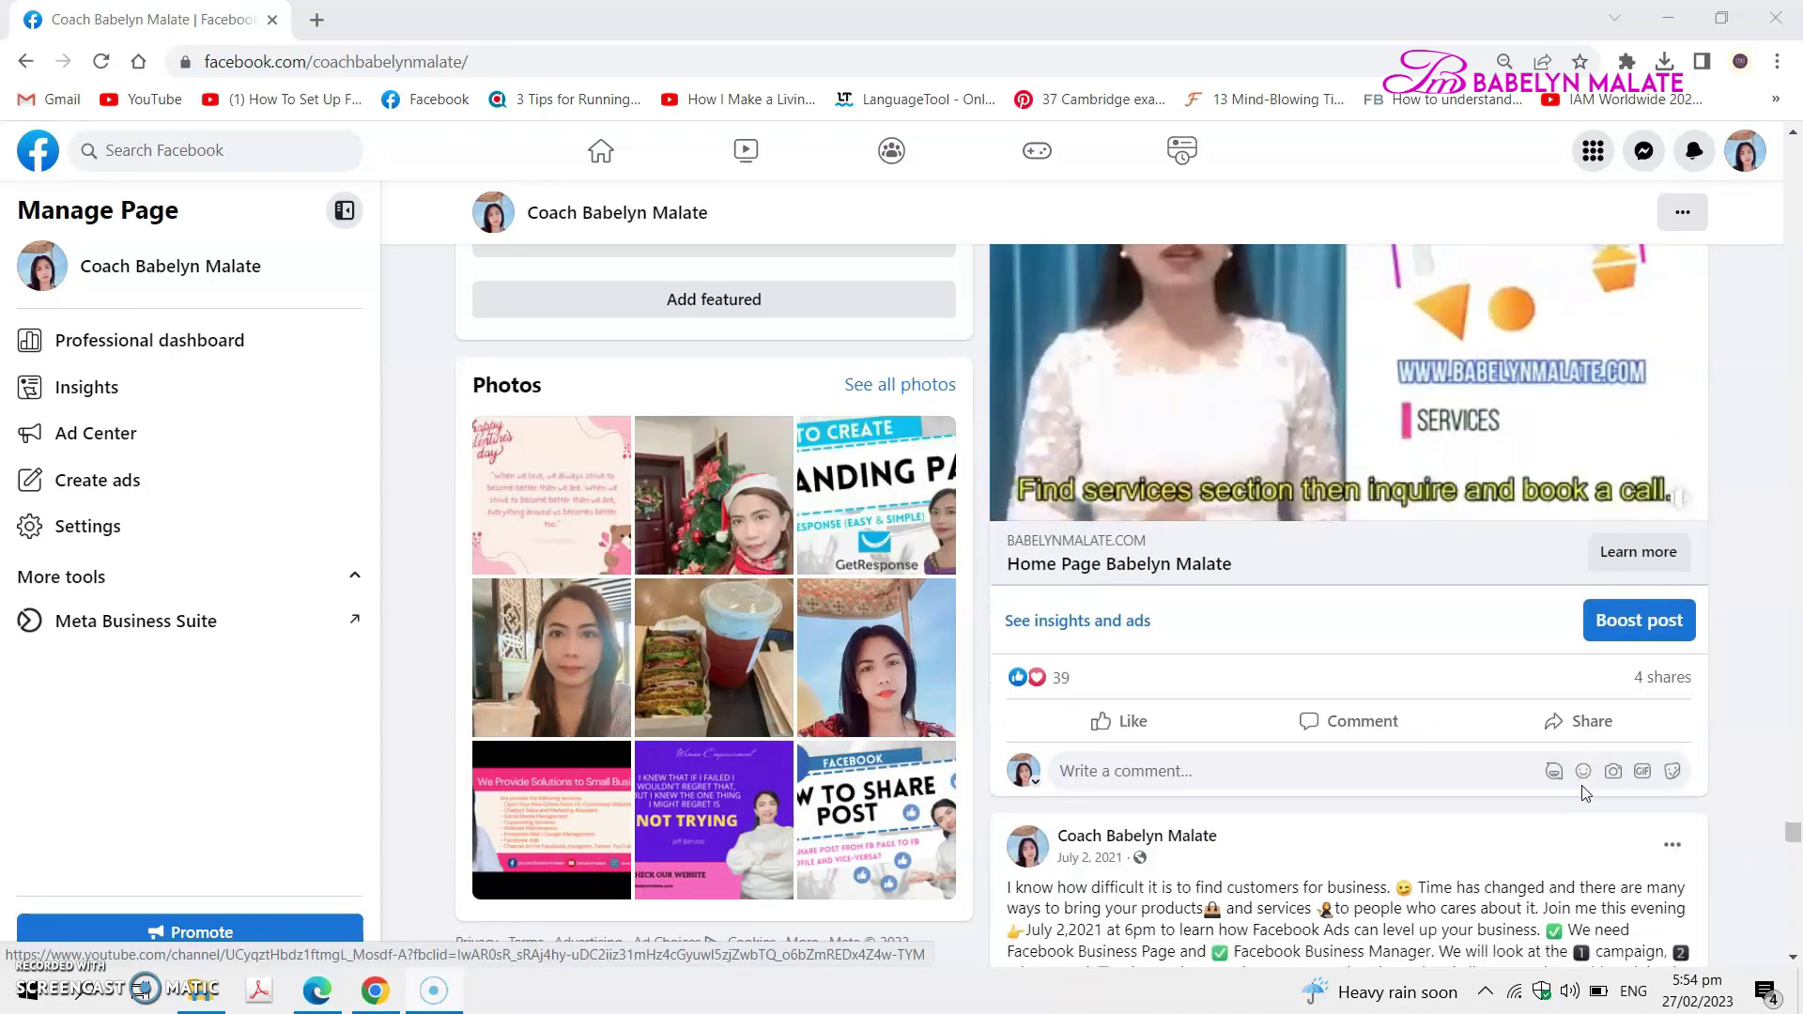
scroll(1582, 785, down, 8)
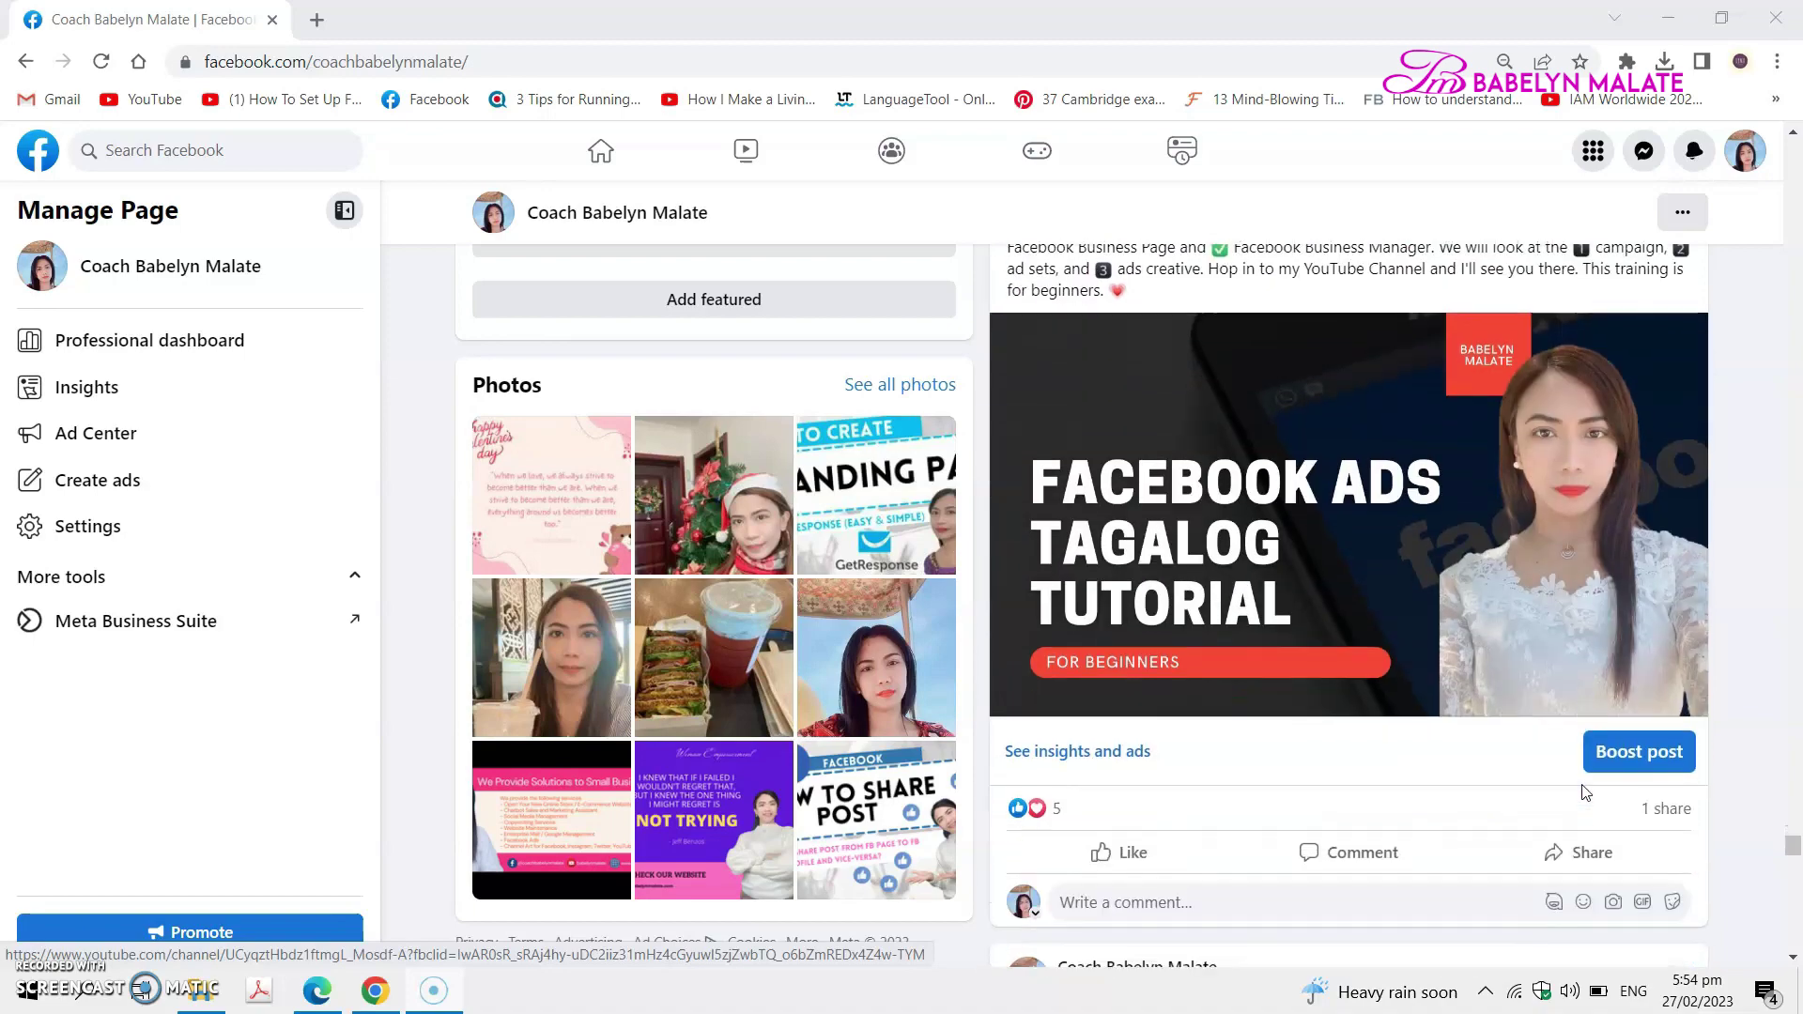
scroll(1582, 785, down, 9)
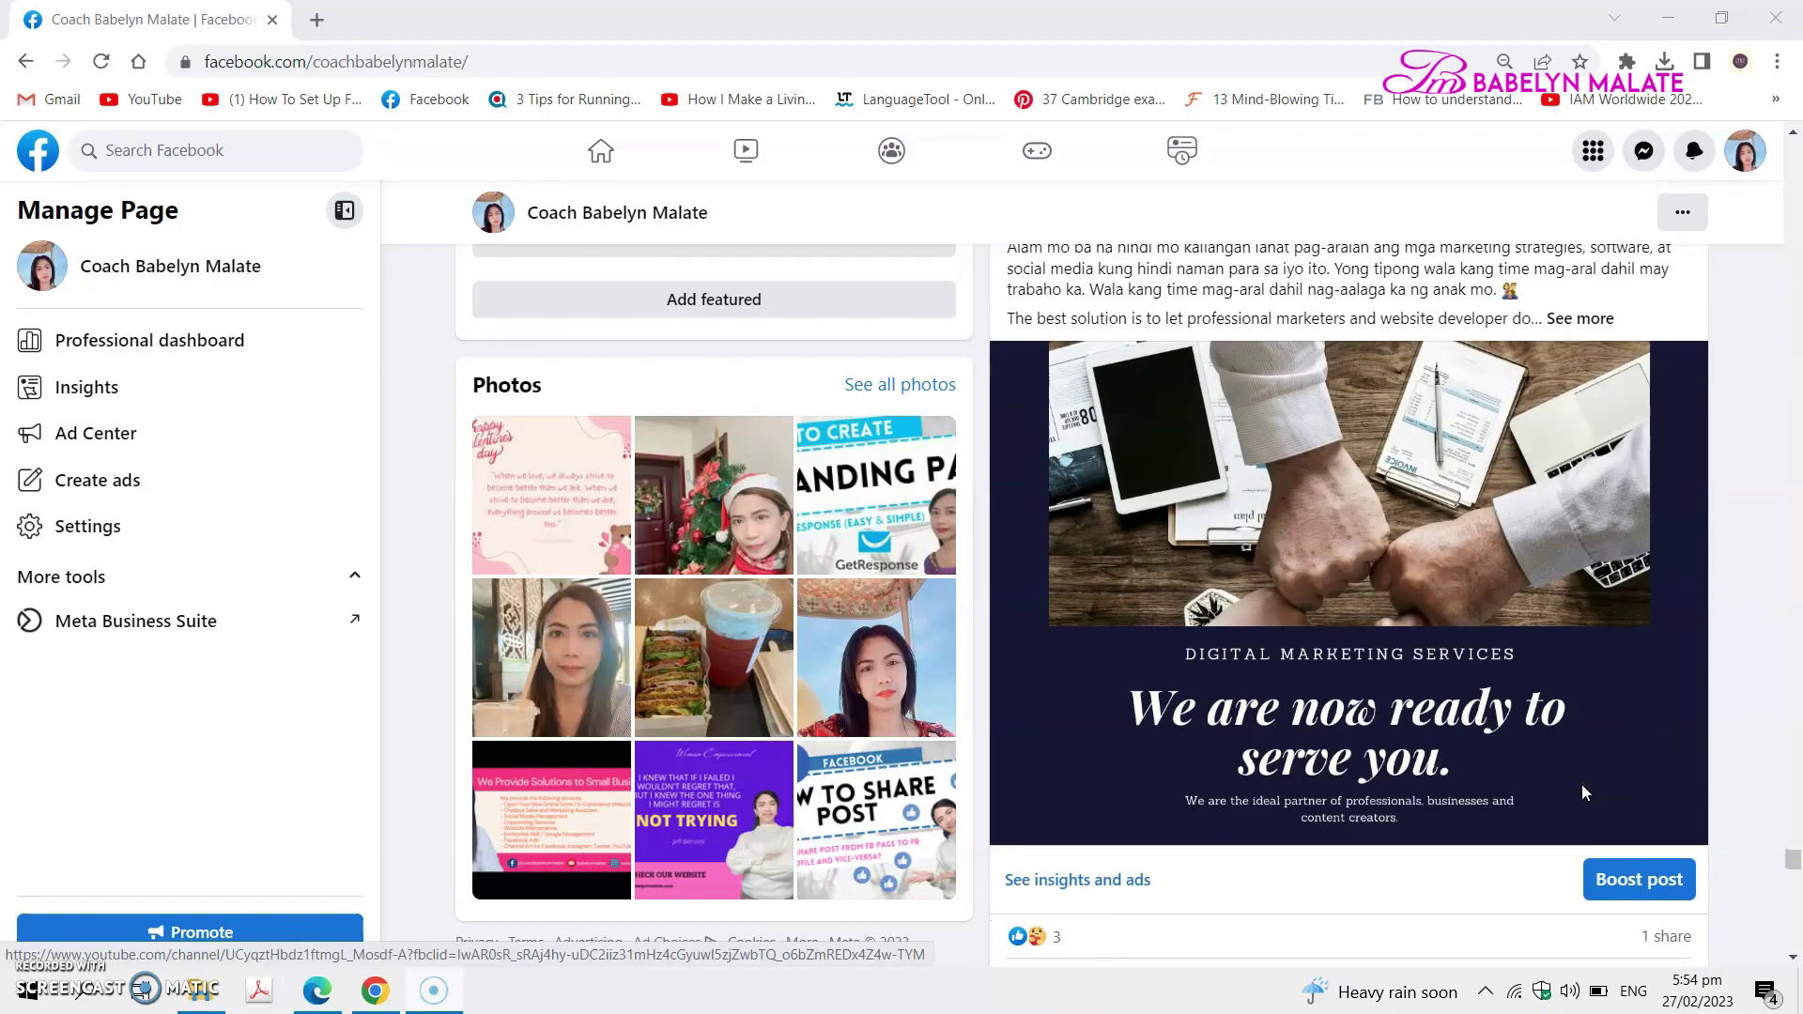
scroll(1582, 785, up, 6)
scroll(1582, 785, up, 4)
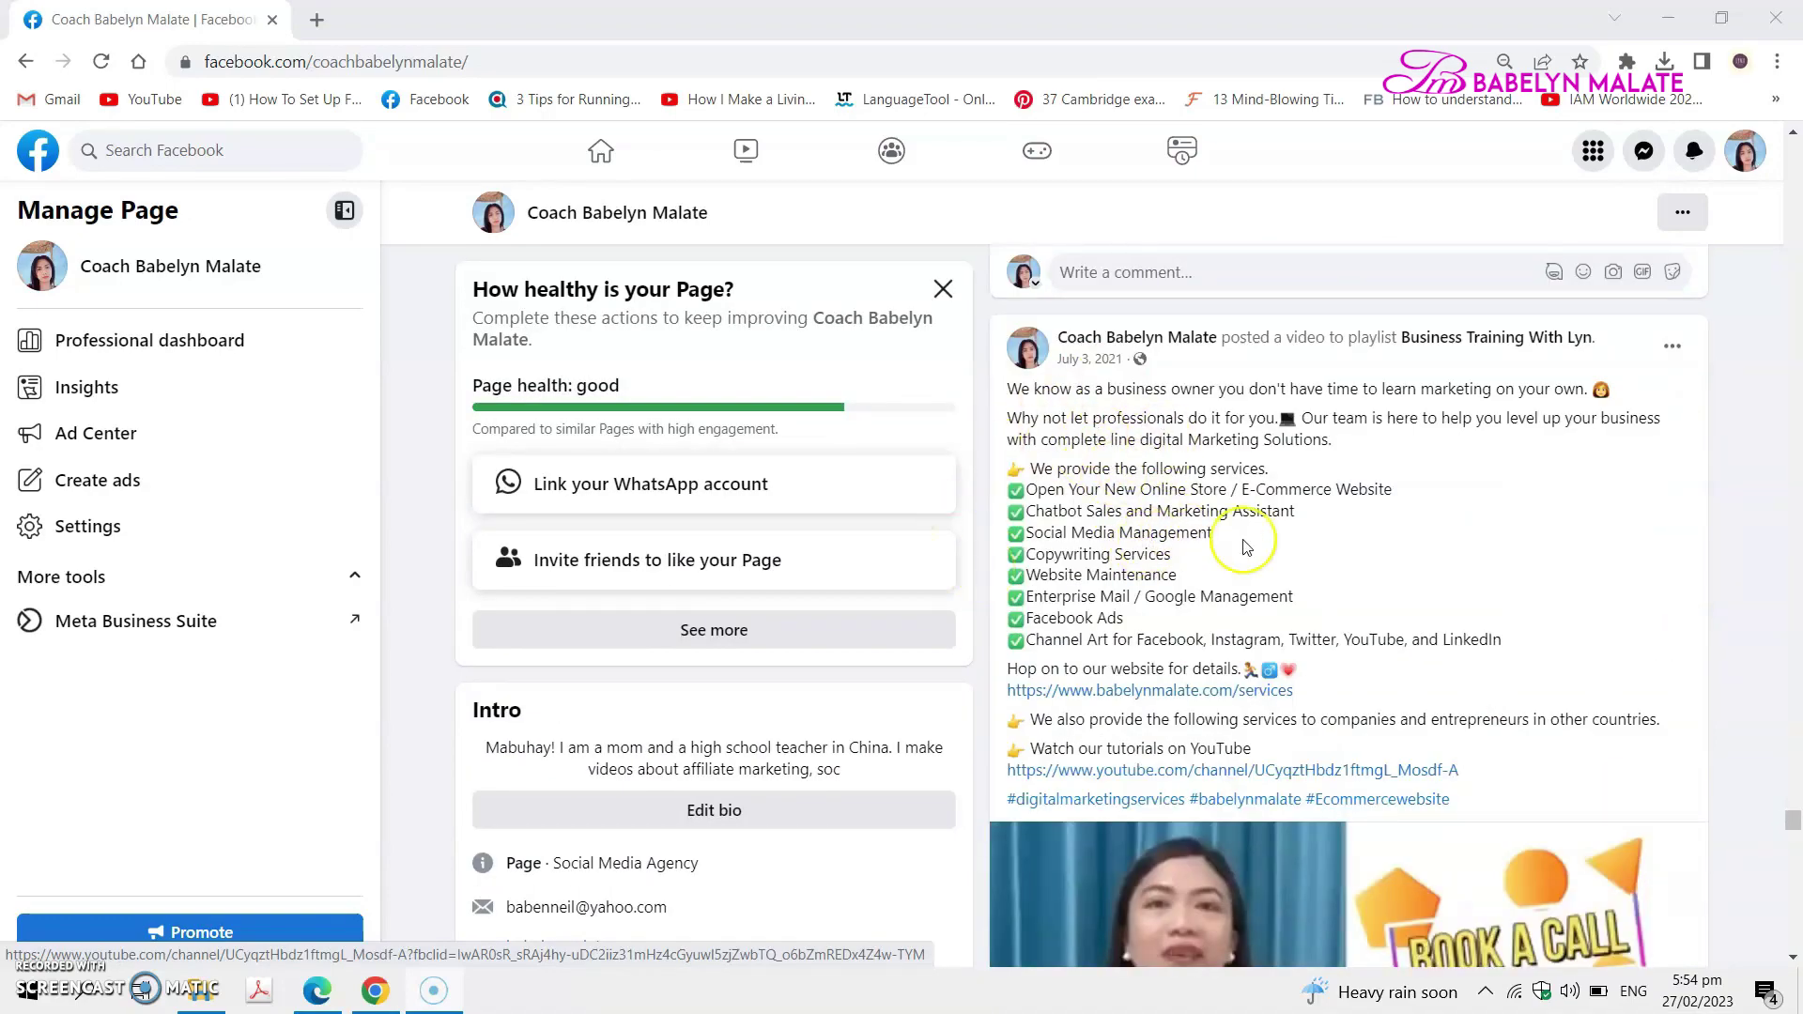
scroll(1250, 533, down, 4)
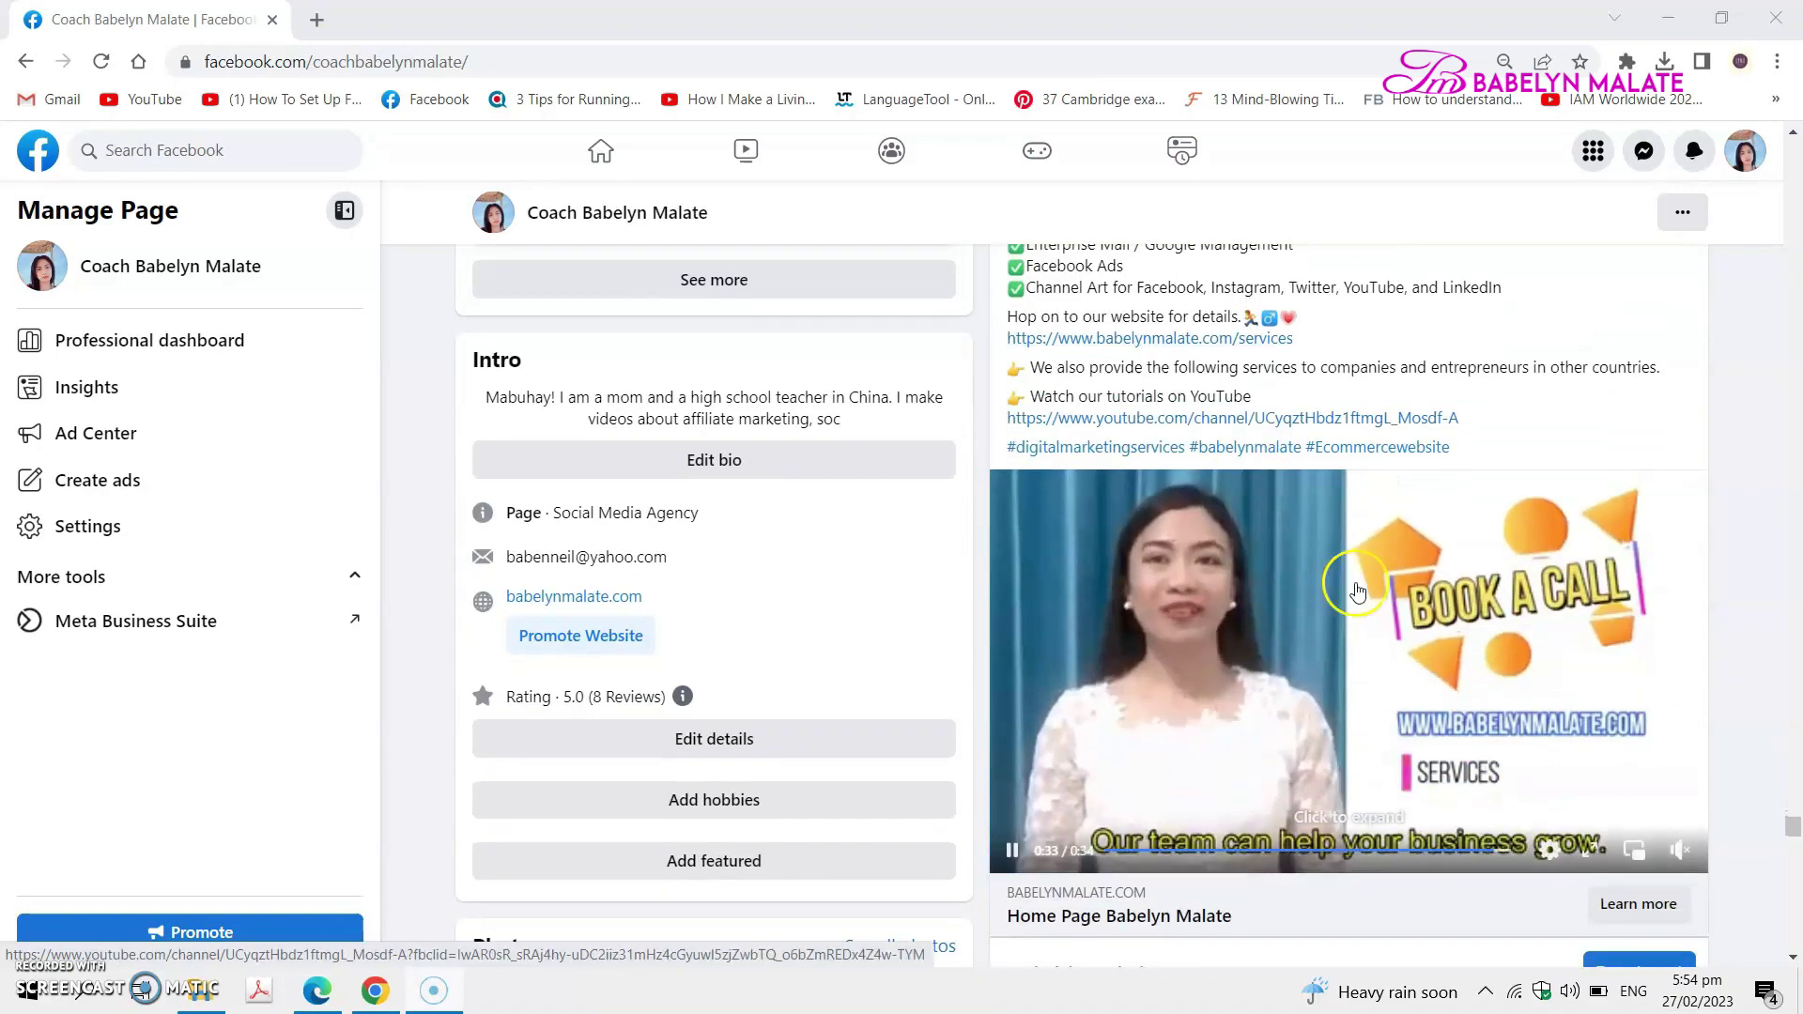
scroll(1250, 533, down, 4)
click(1616, 624)
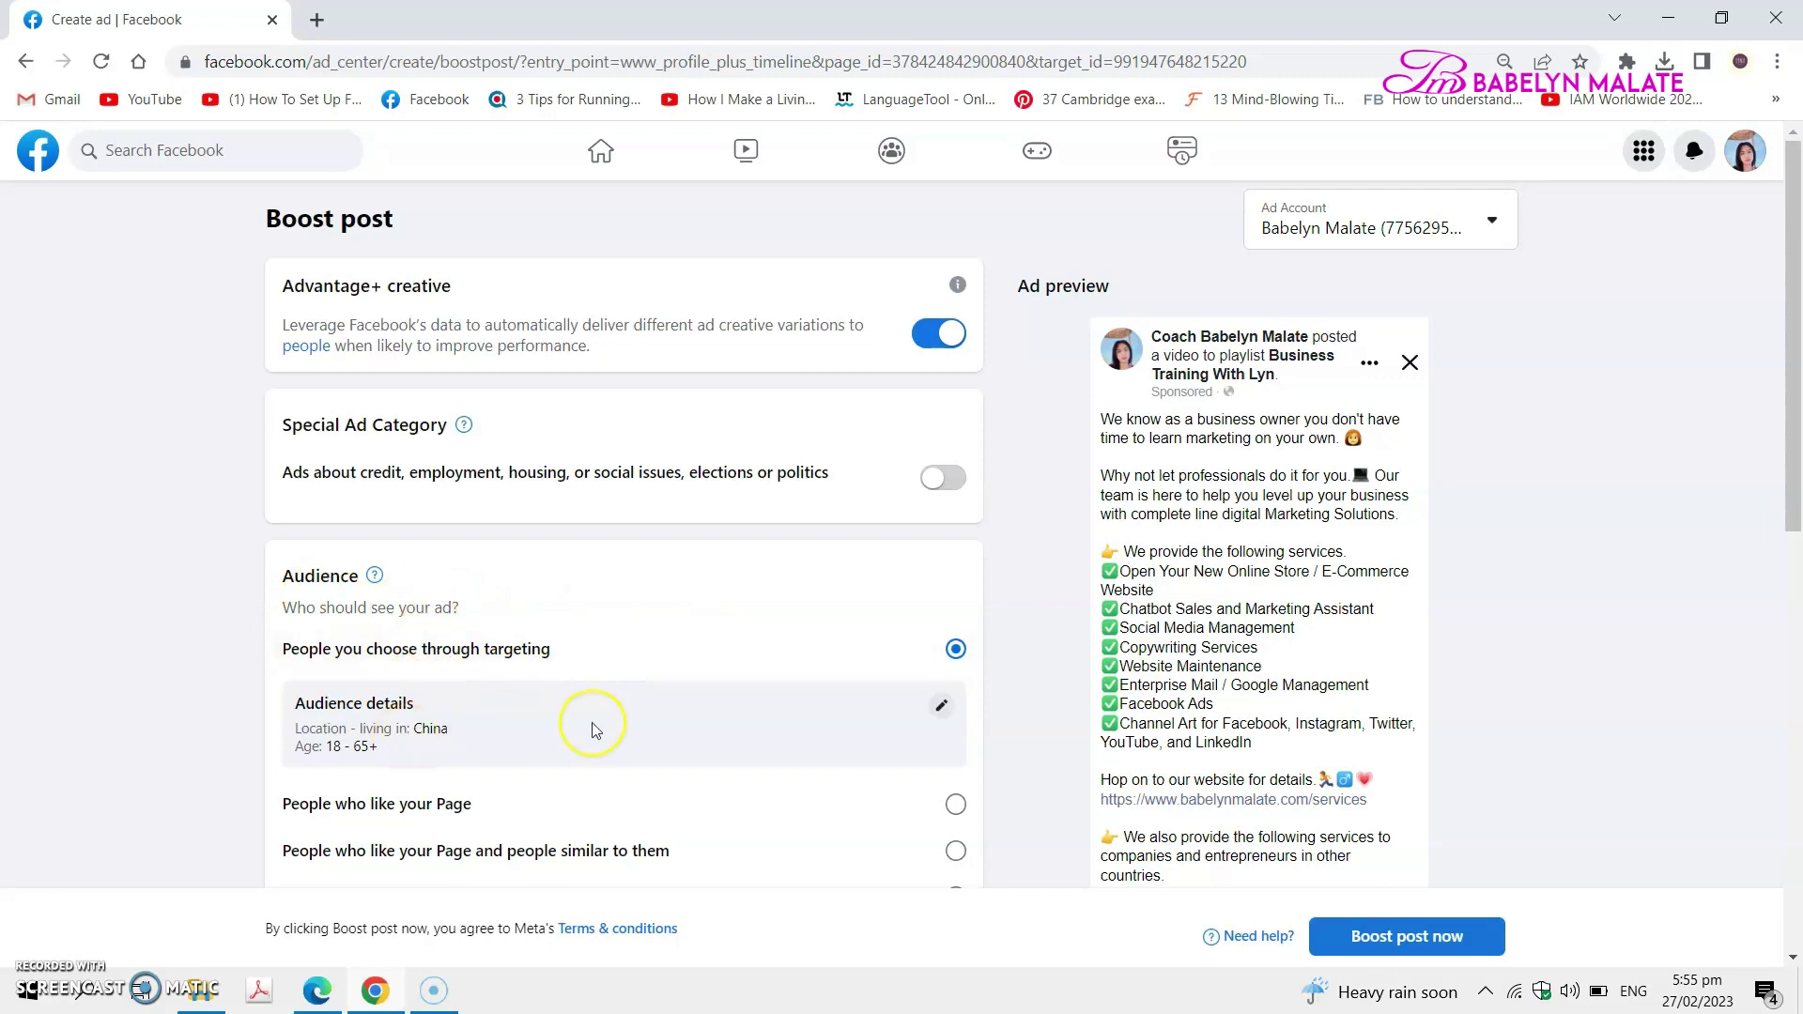
Edit the ad's targeted audience to include all genders with a minimum age of 30
click(941, 709)
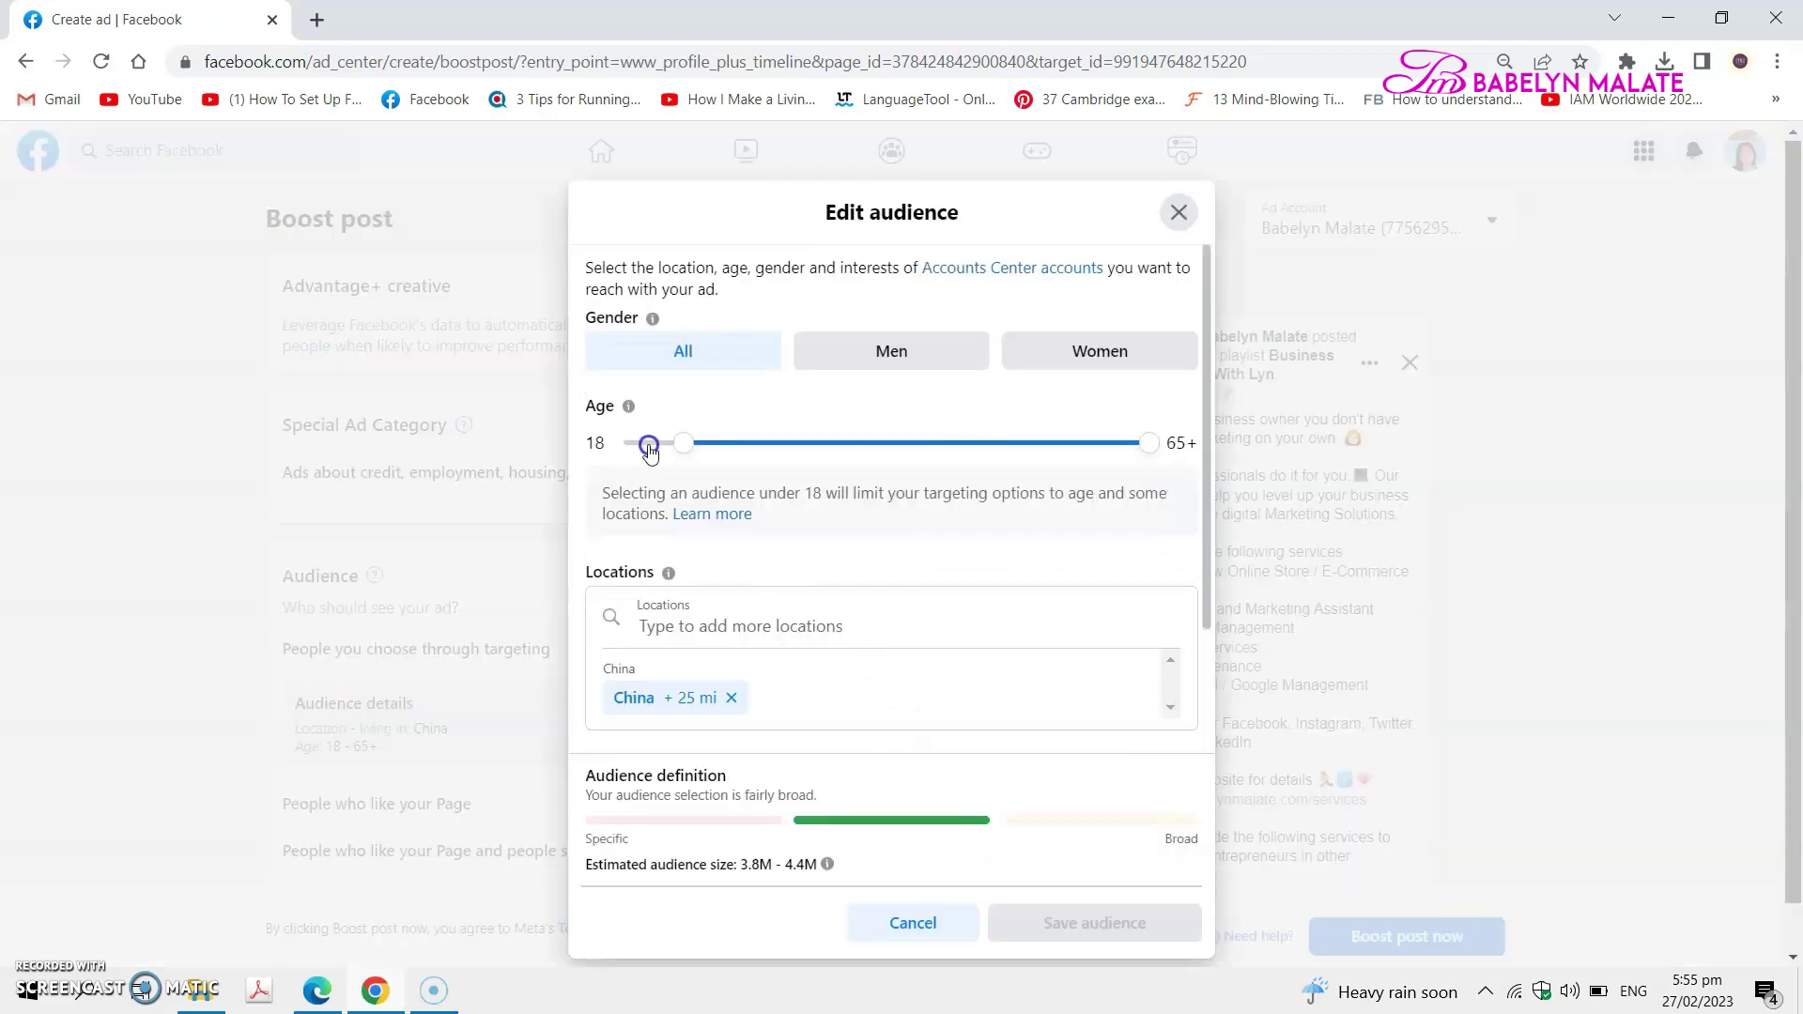
click(705, 355)
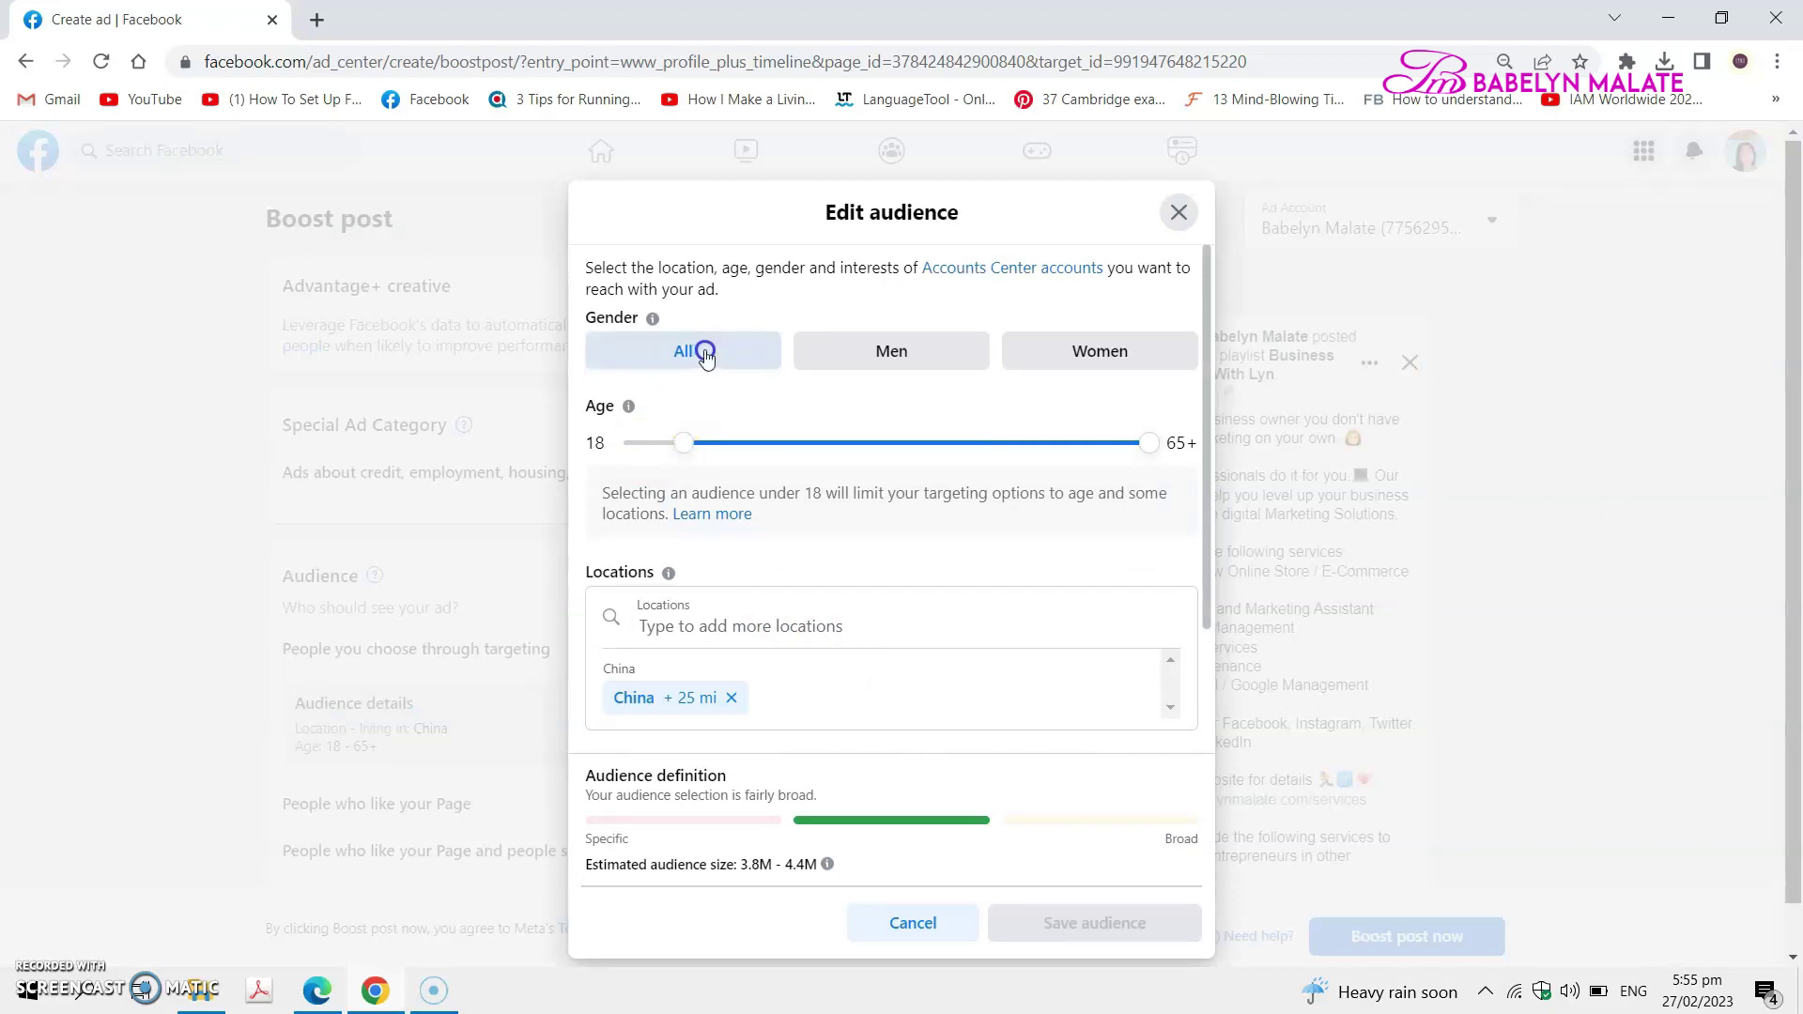
drag(686, 452, 711, 452)
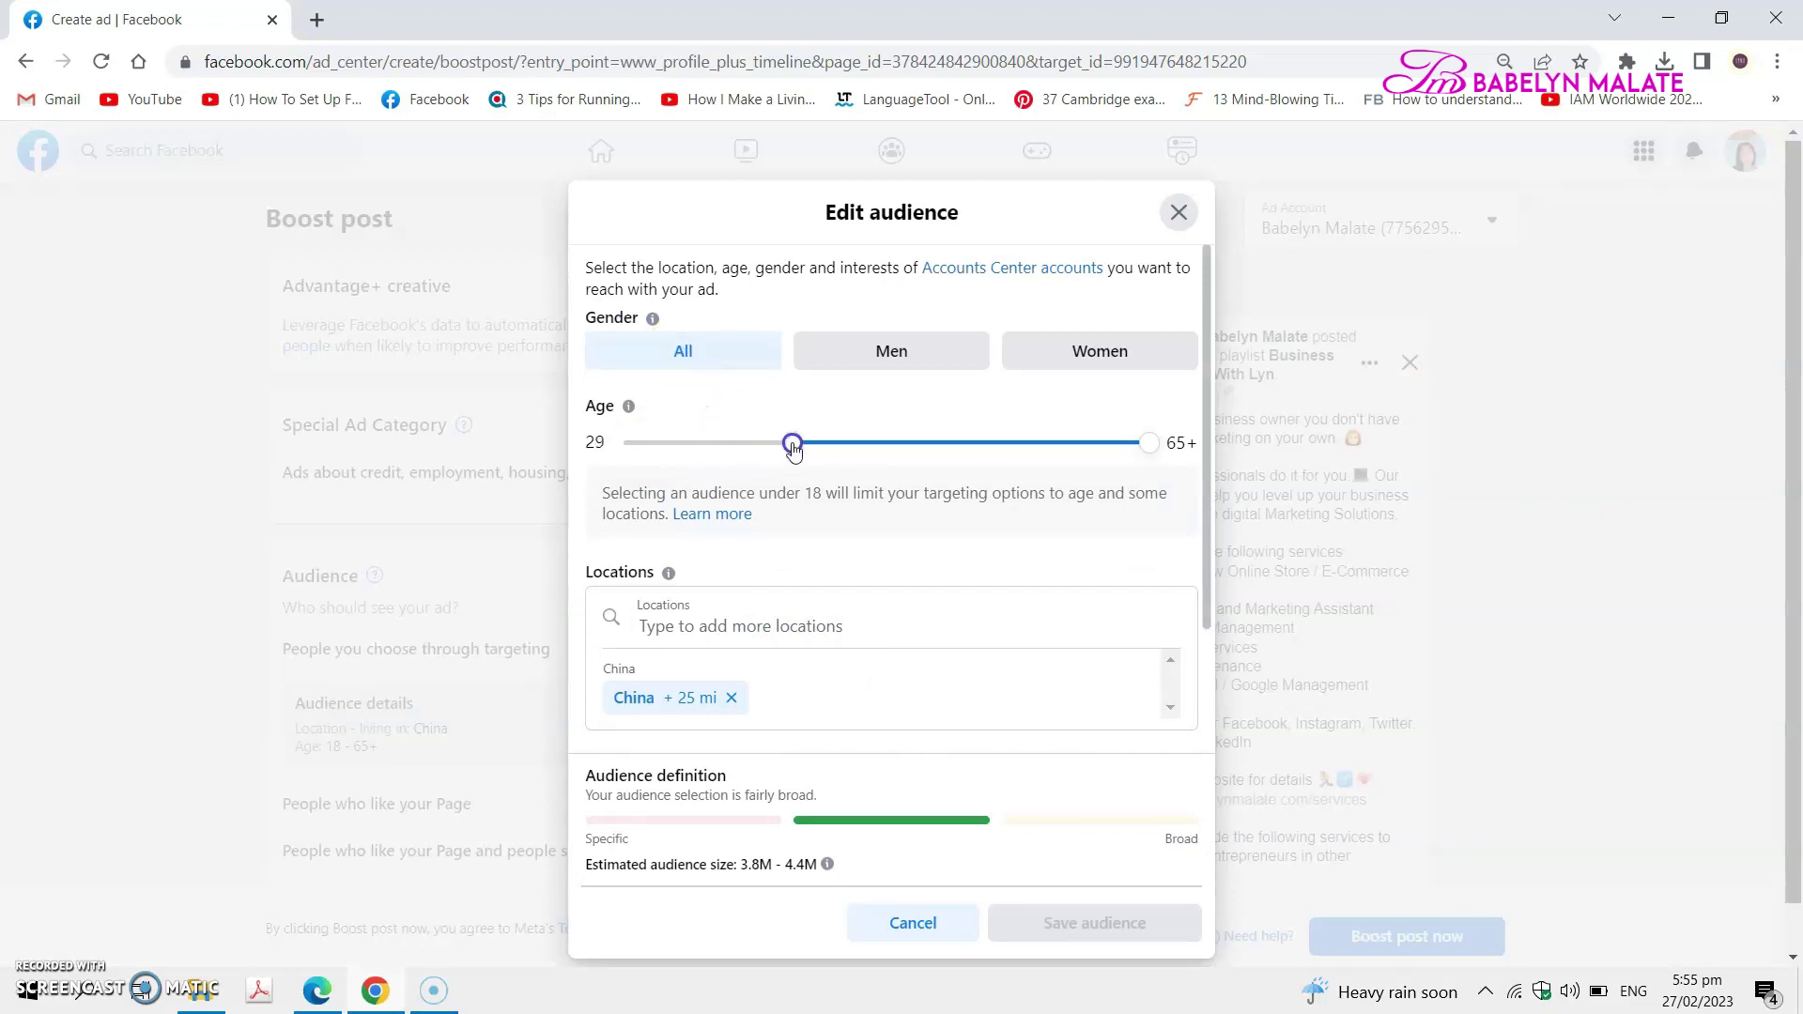
Replace China with United States as the audience location
click(731, 698)
scroll(742, 620, down, 1)
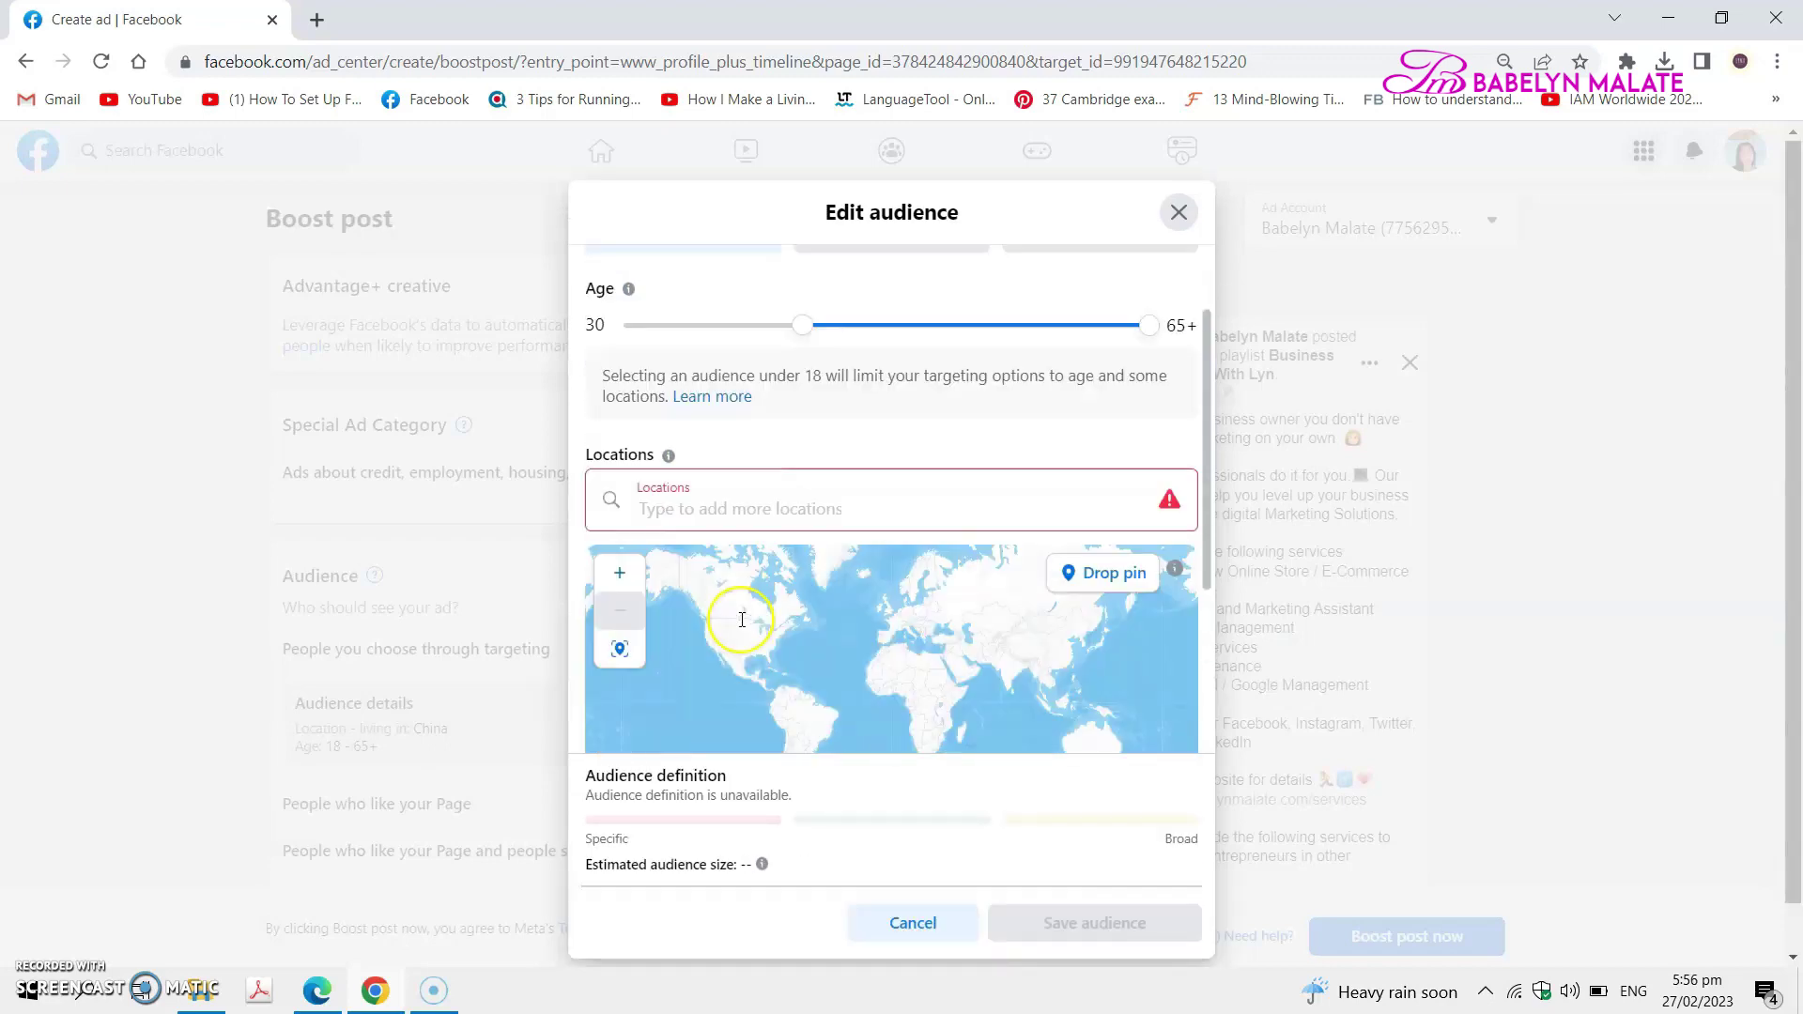
text(USa)
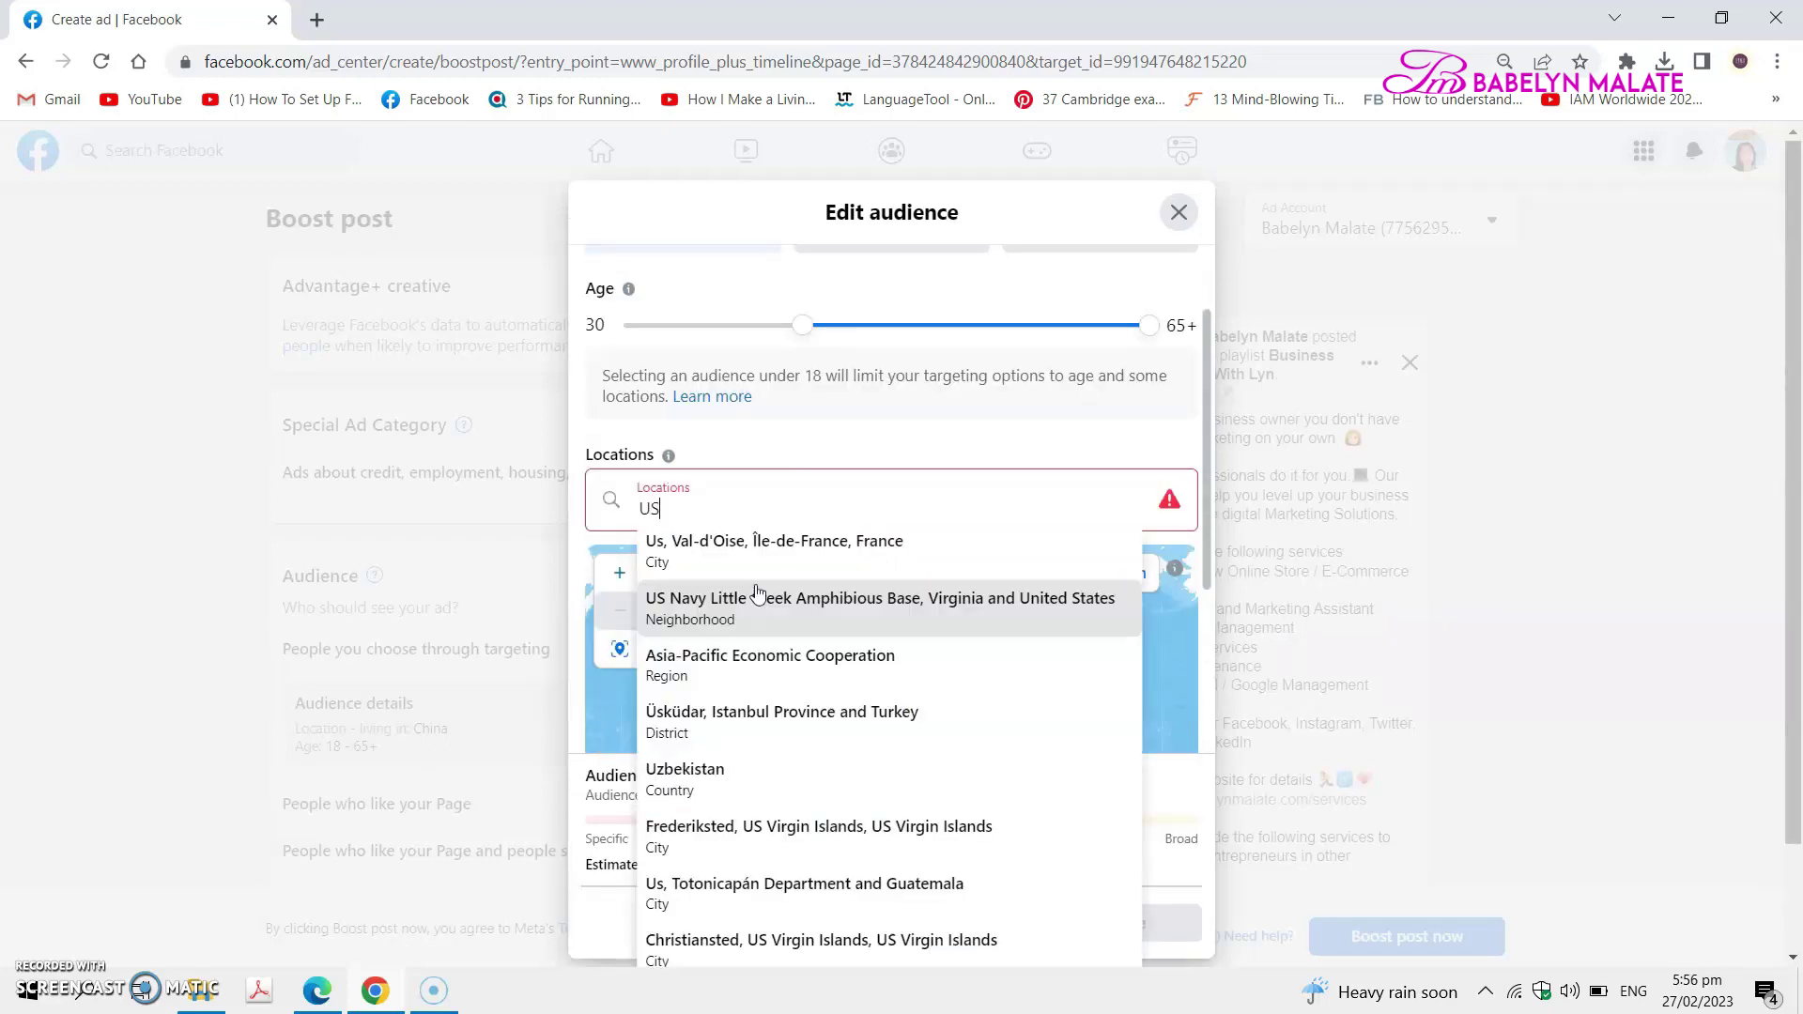
click(756, 551)
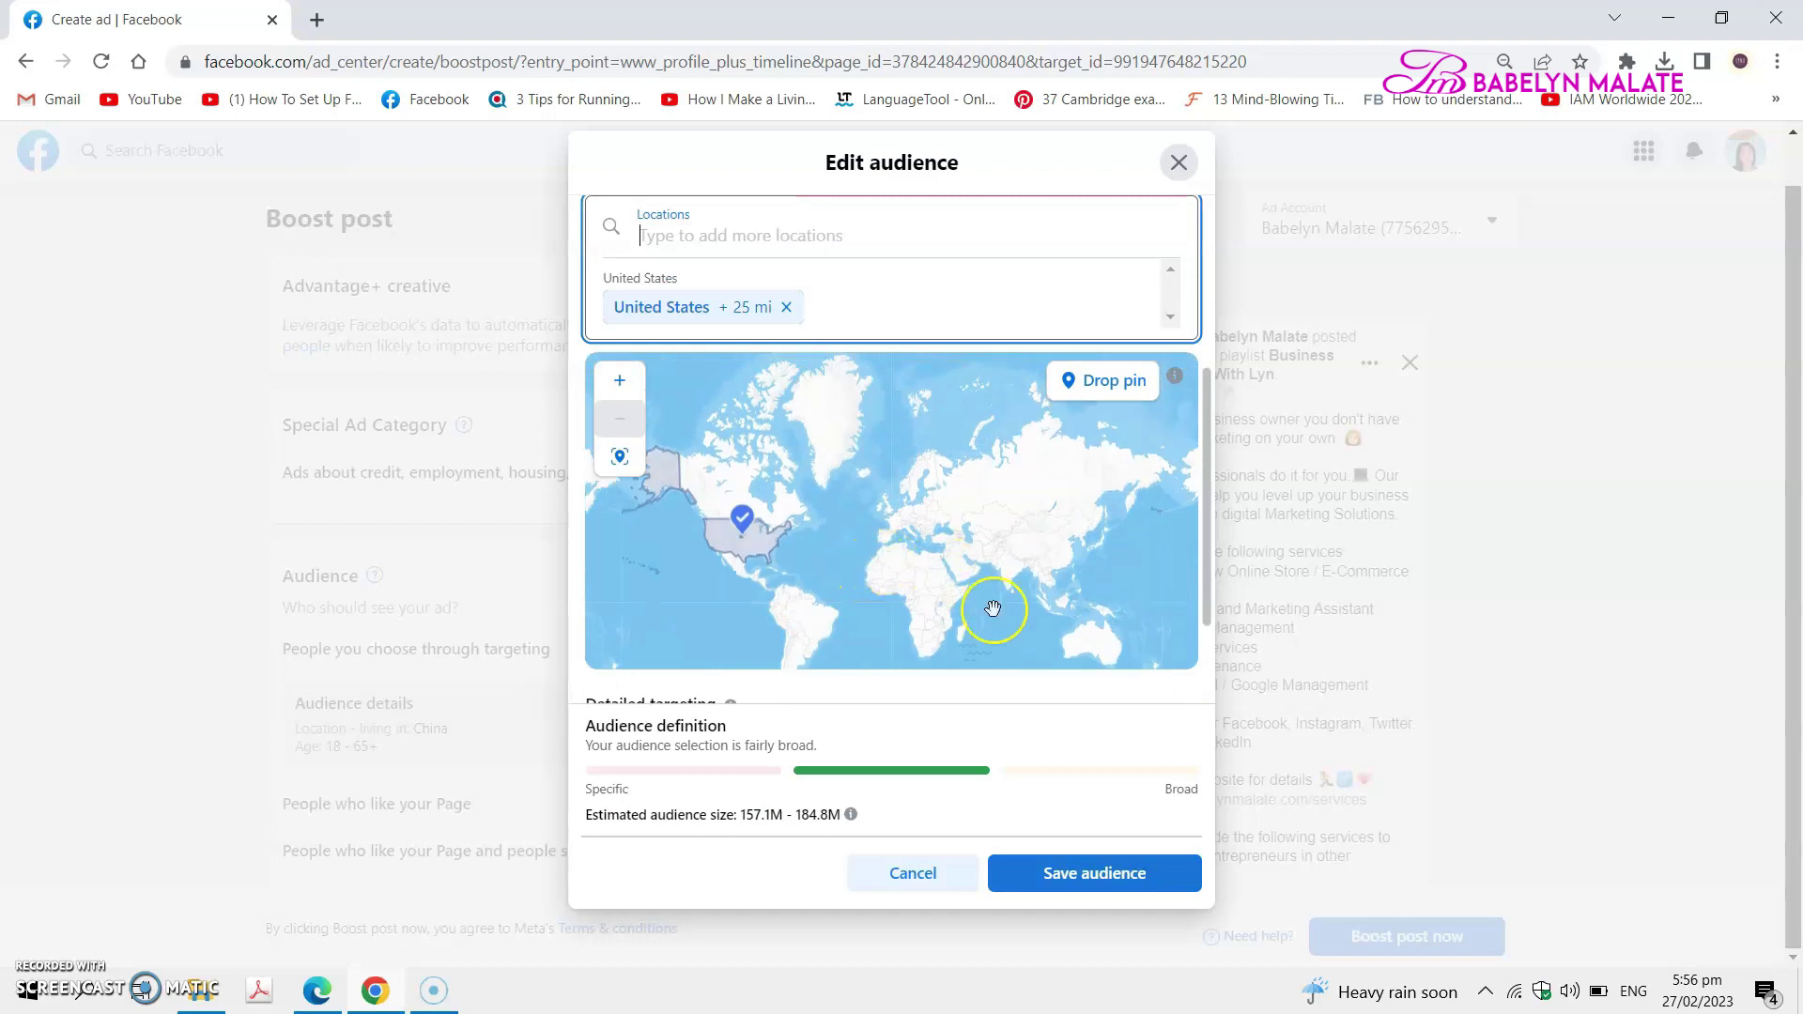
Search detailed targeting for "filipinos", add the Filipino language (languages) interest, and save the audience
drag(1199, 595, 1208, 705)
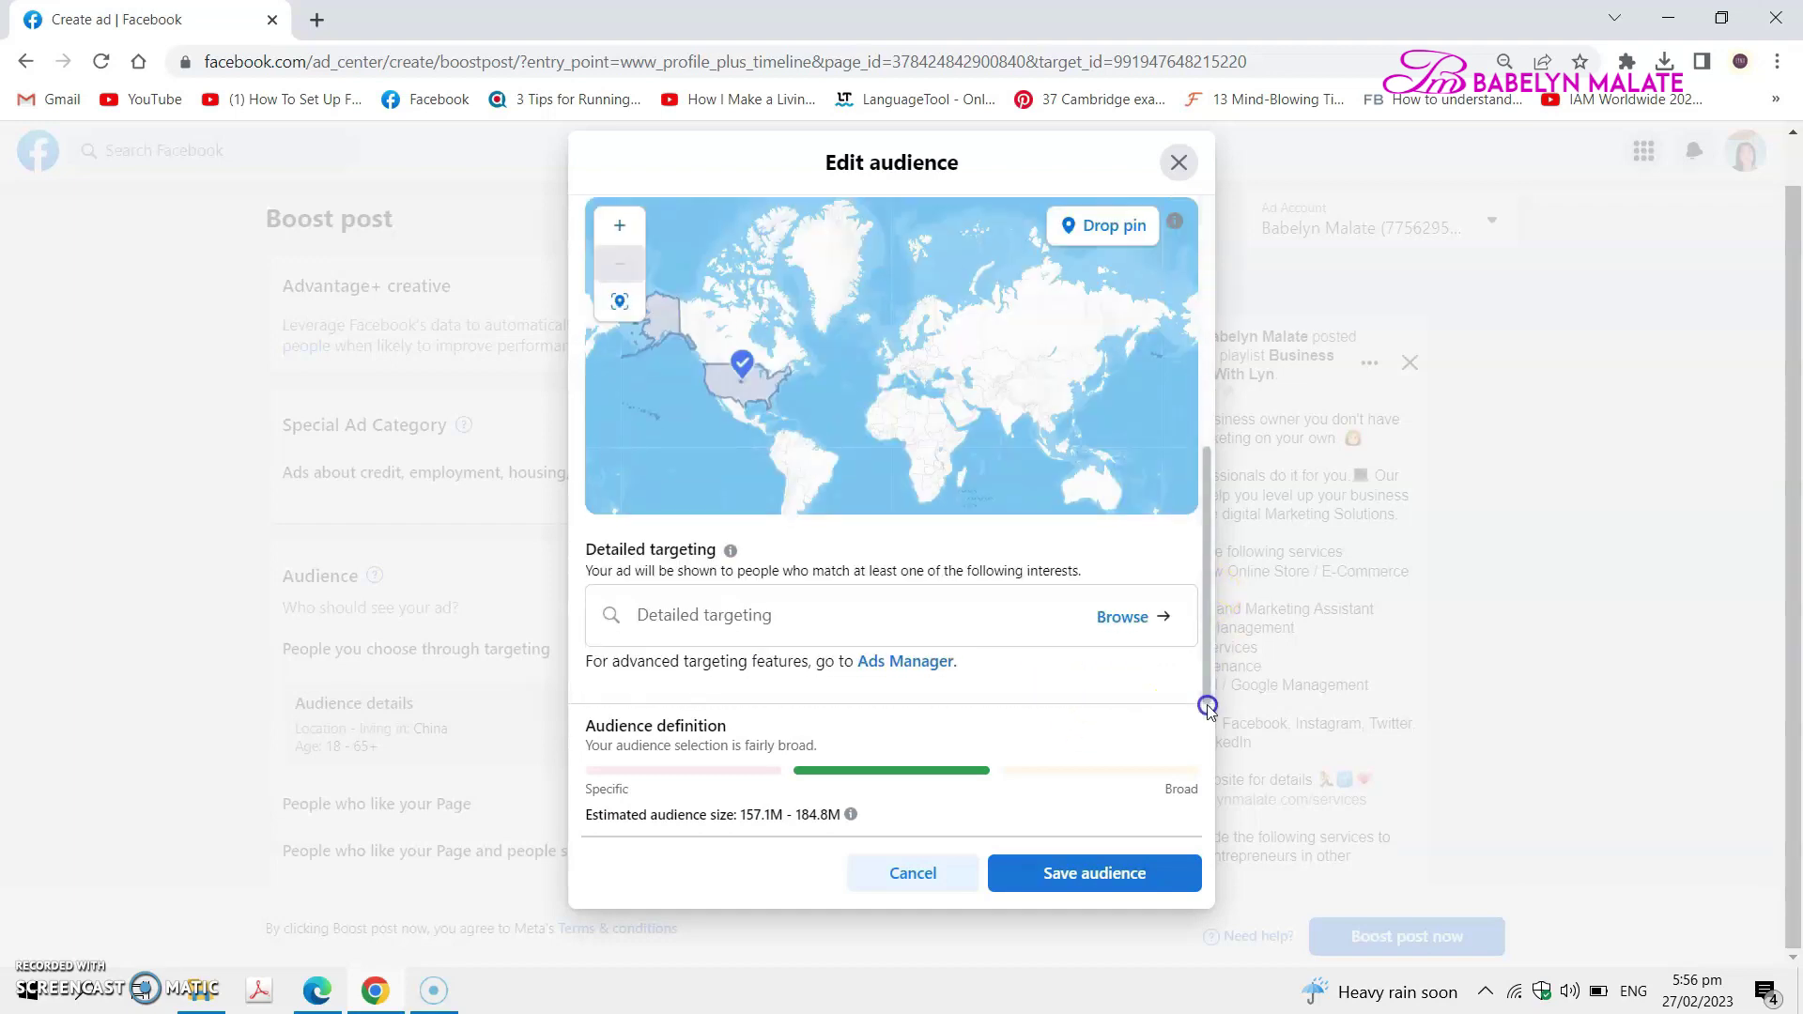
click(727, 620)
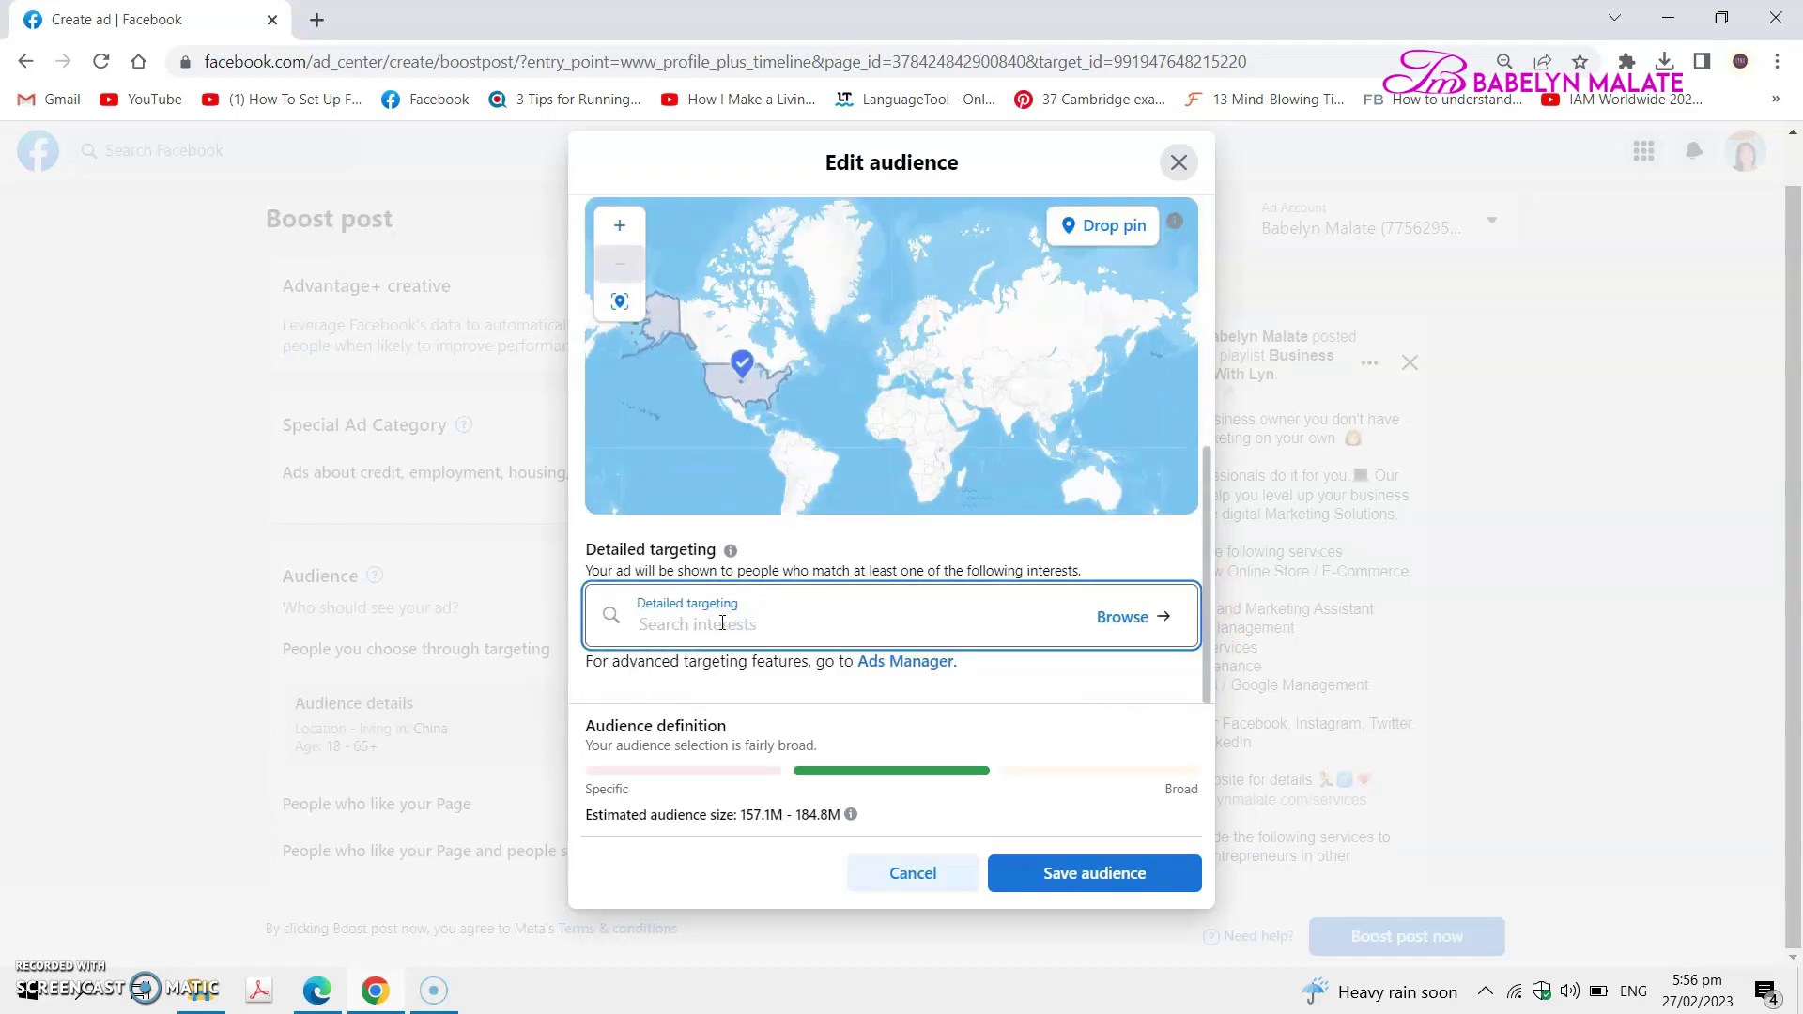
text(filipinos)
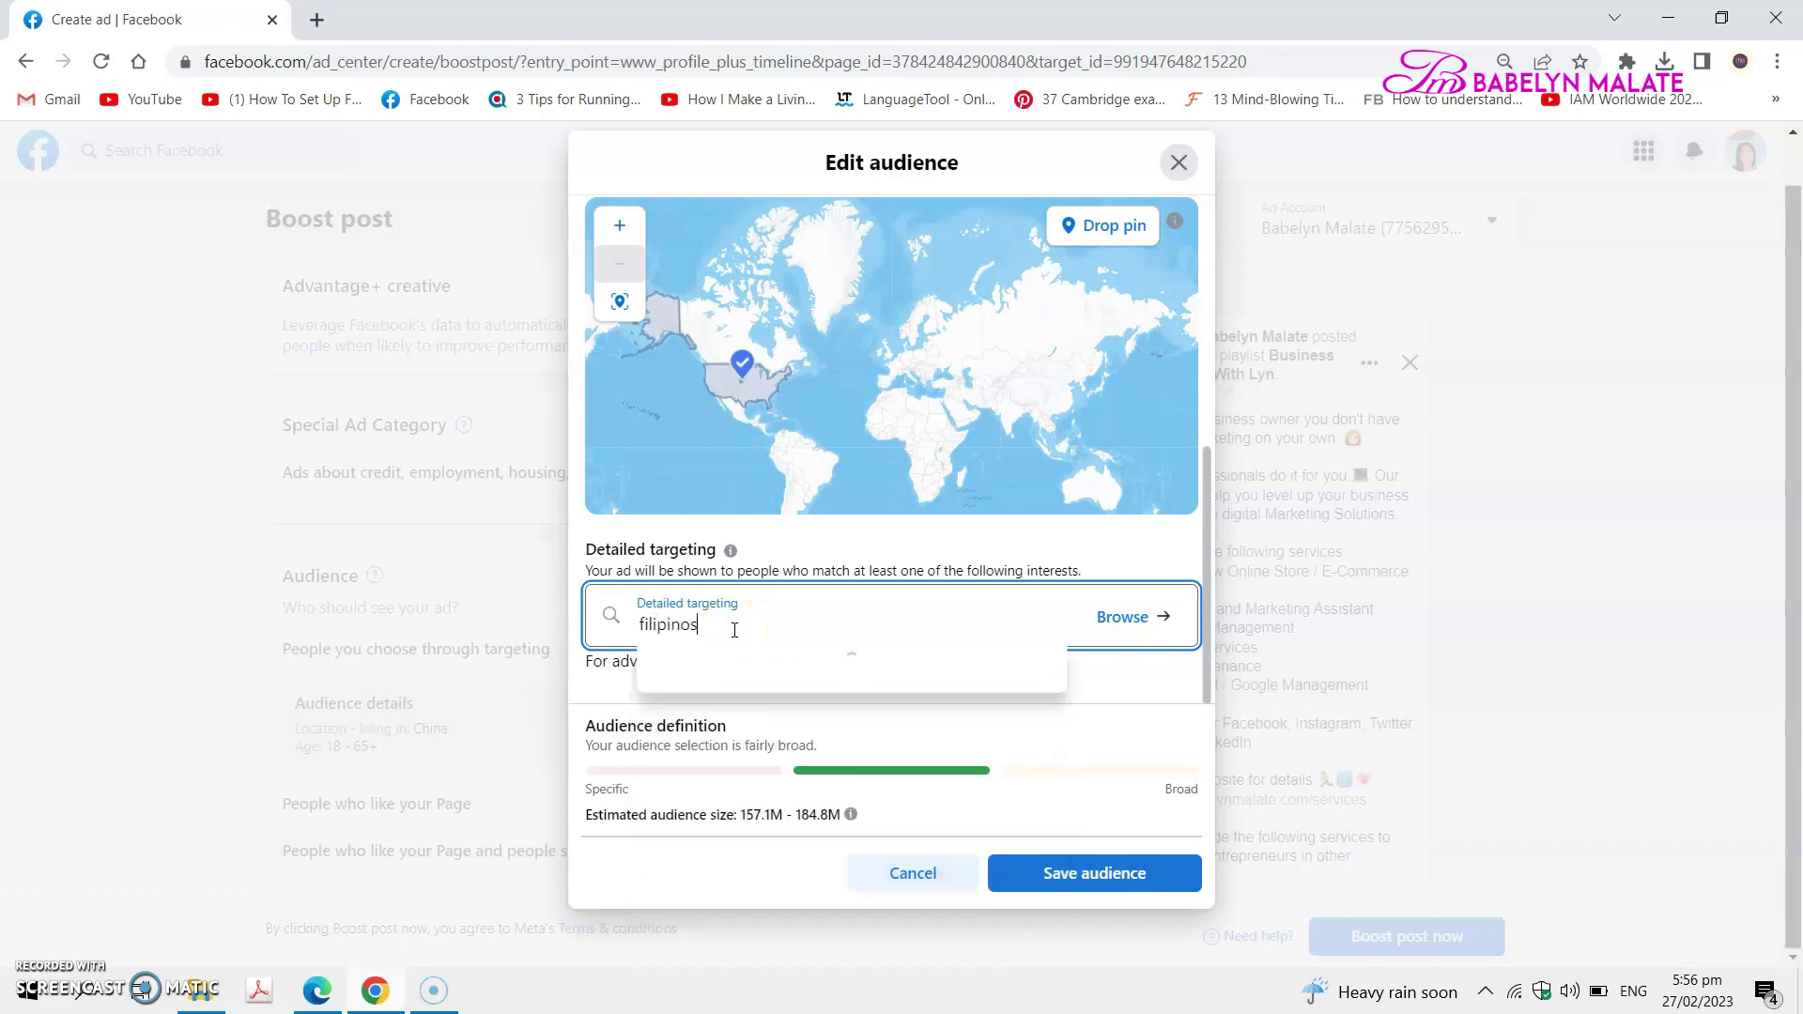
click(738, 648)
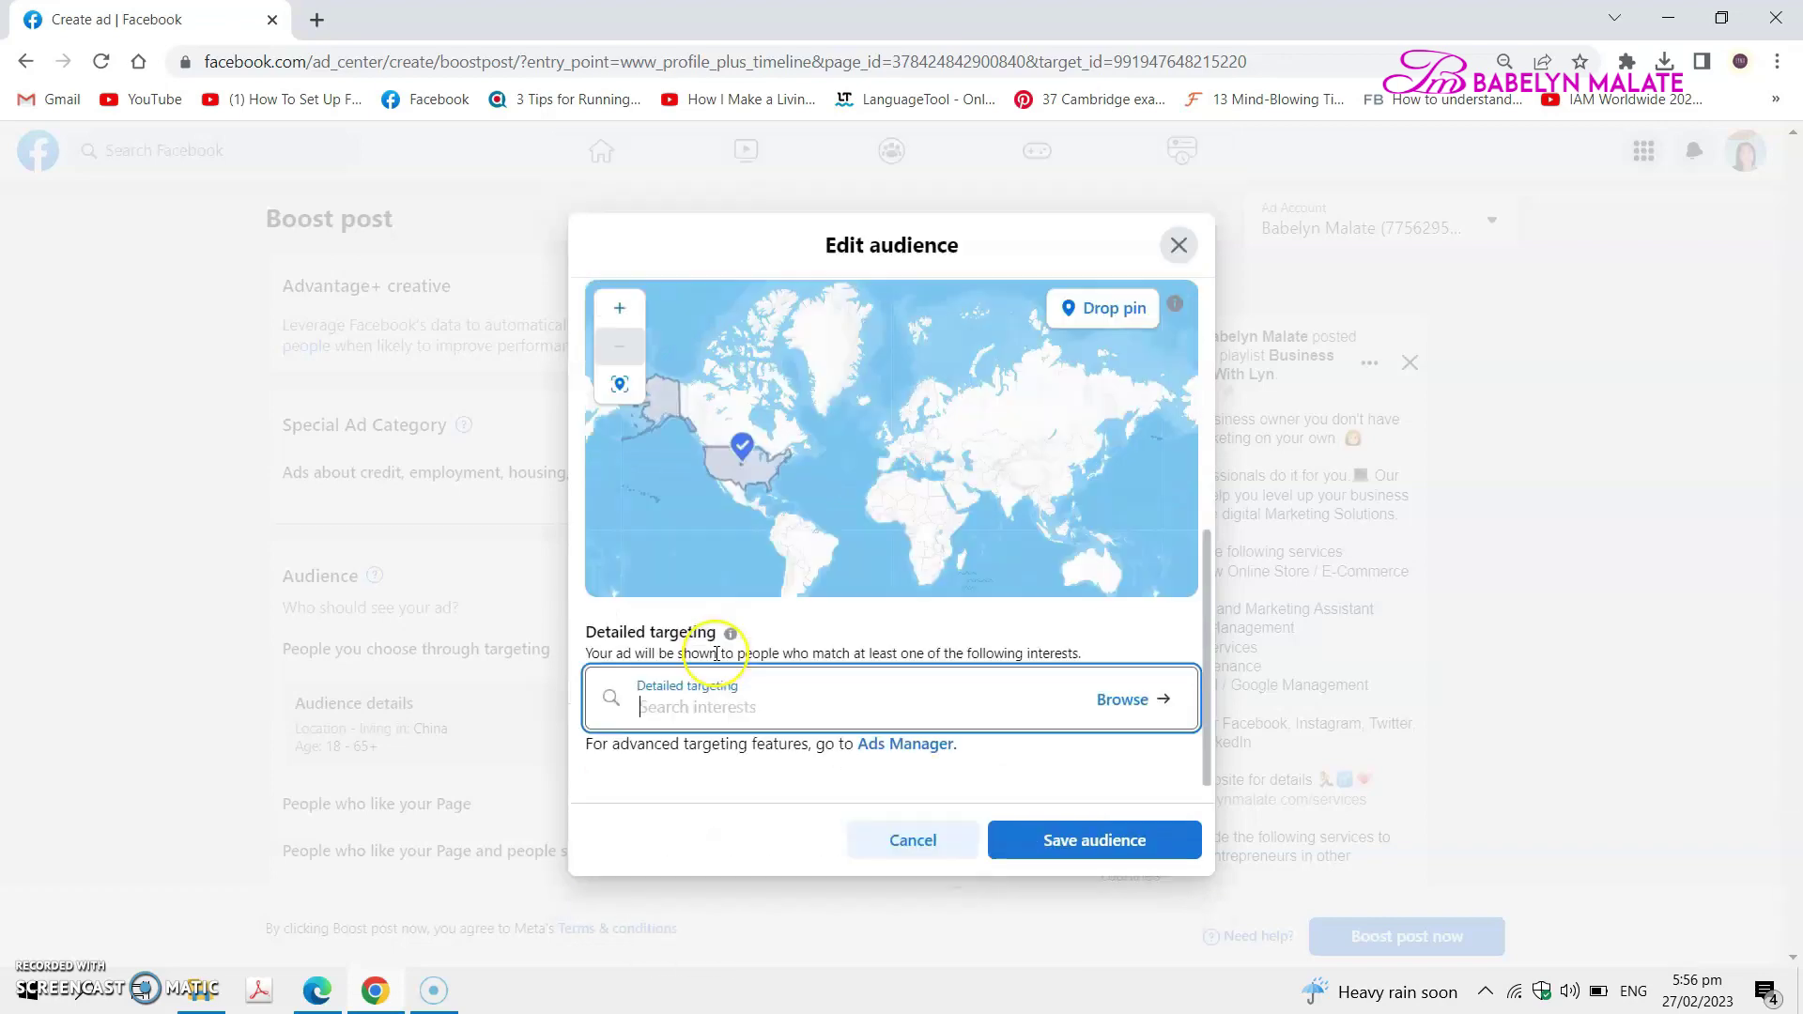
scroll(1204, 612, down, 3)
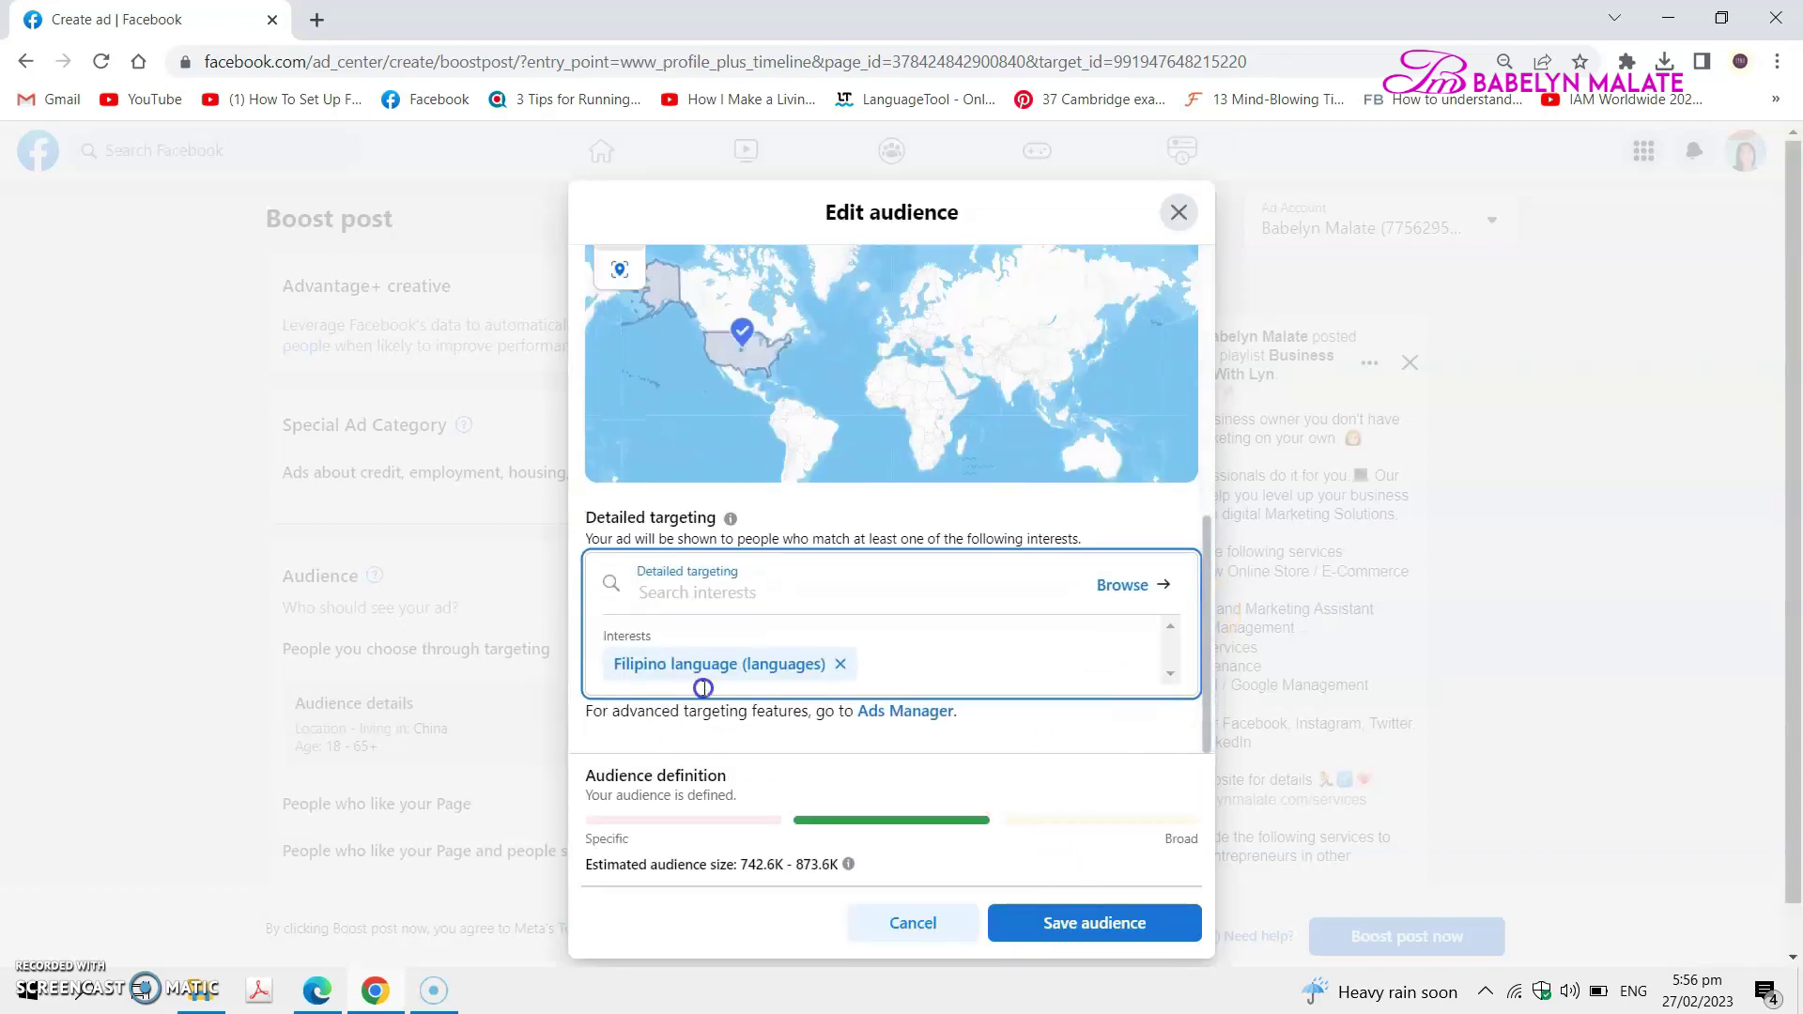
click(1095, 923)
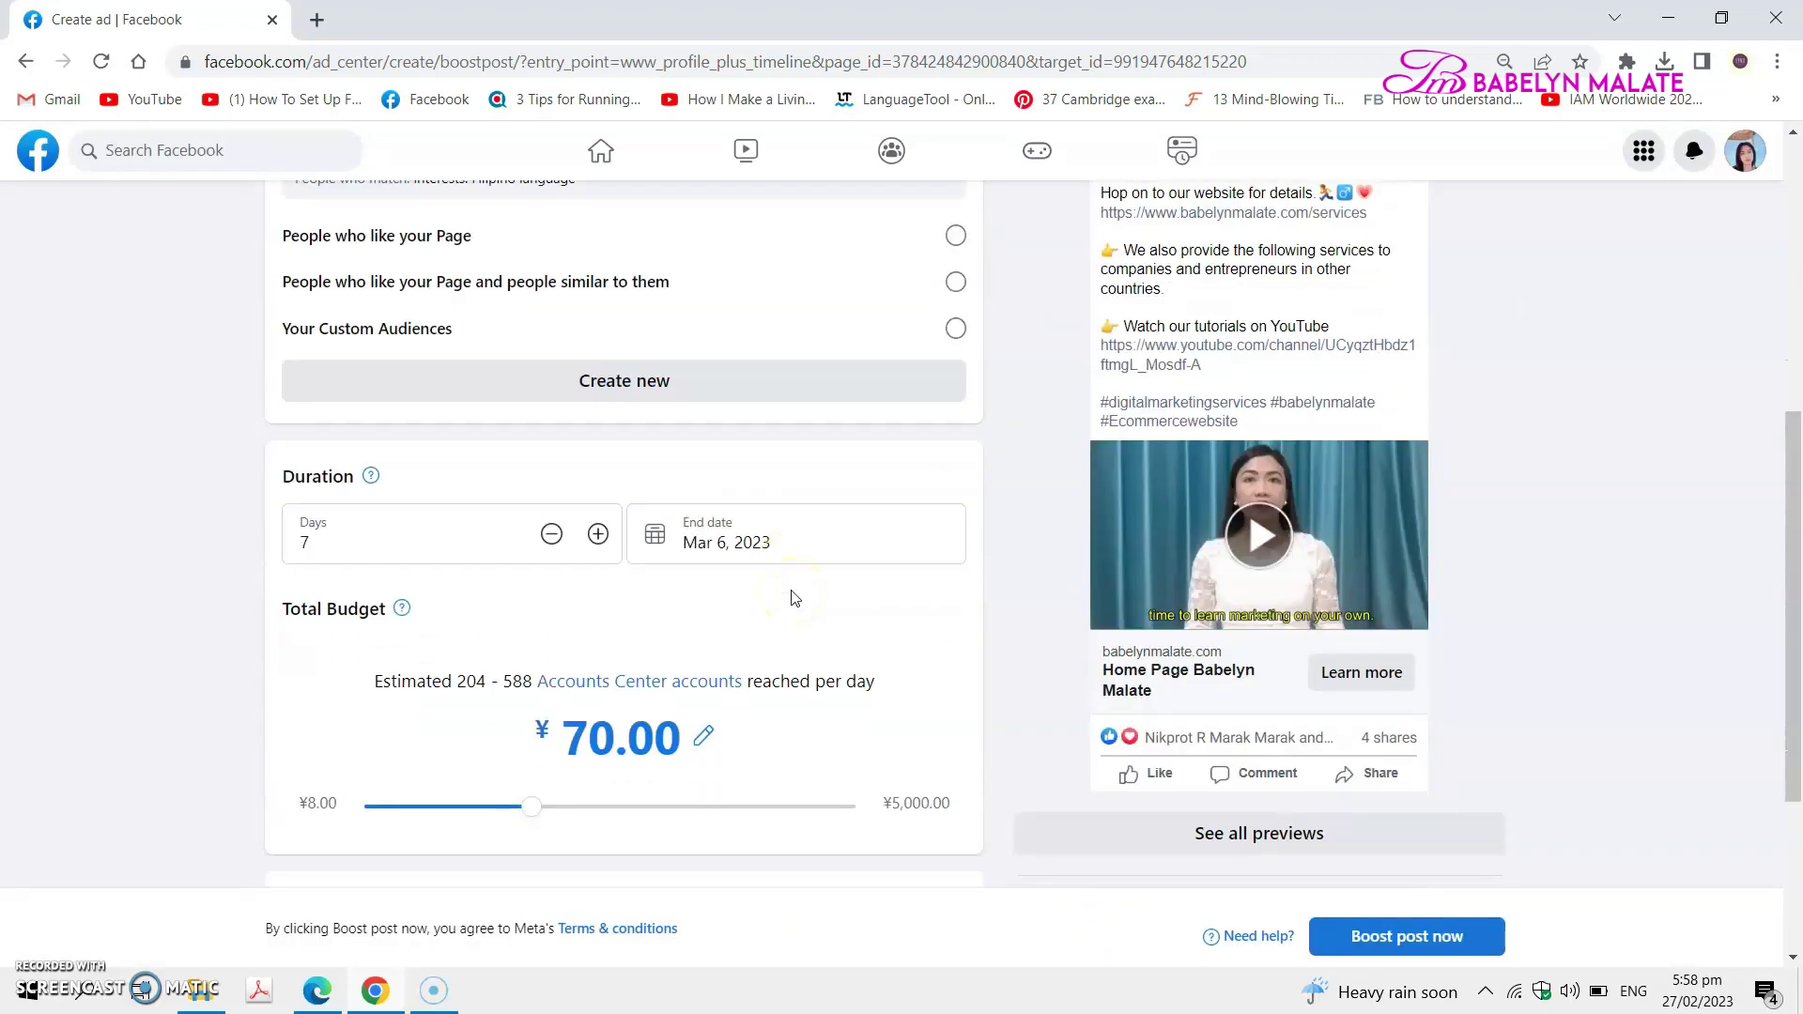
Review the boost's duration, total budget and payment method details
scroll(792, 598, down, 1)
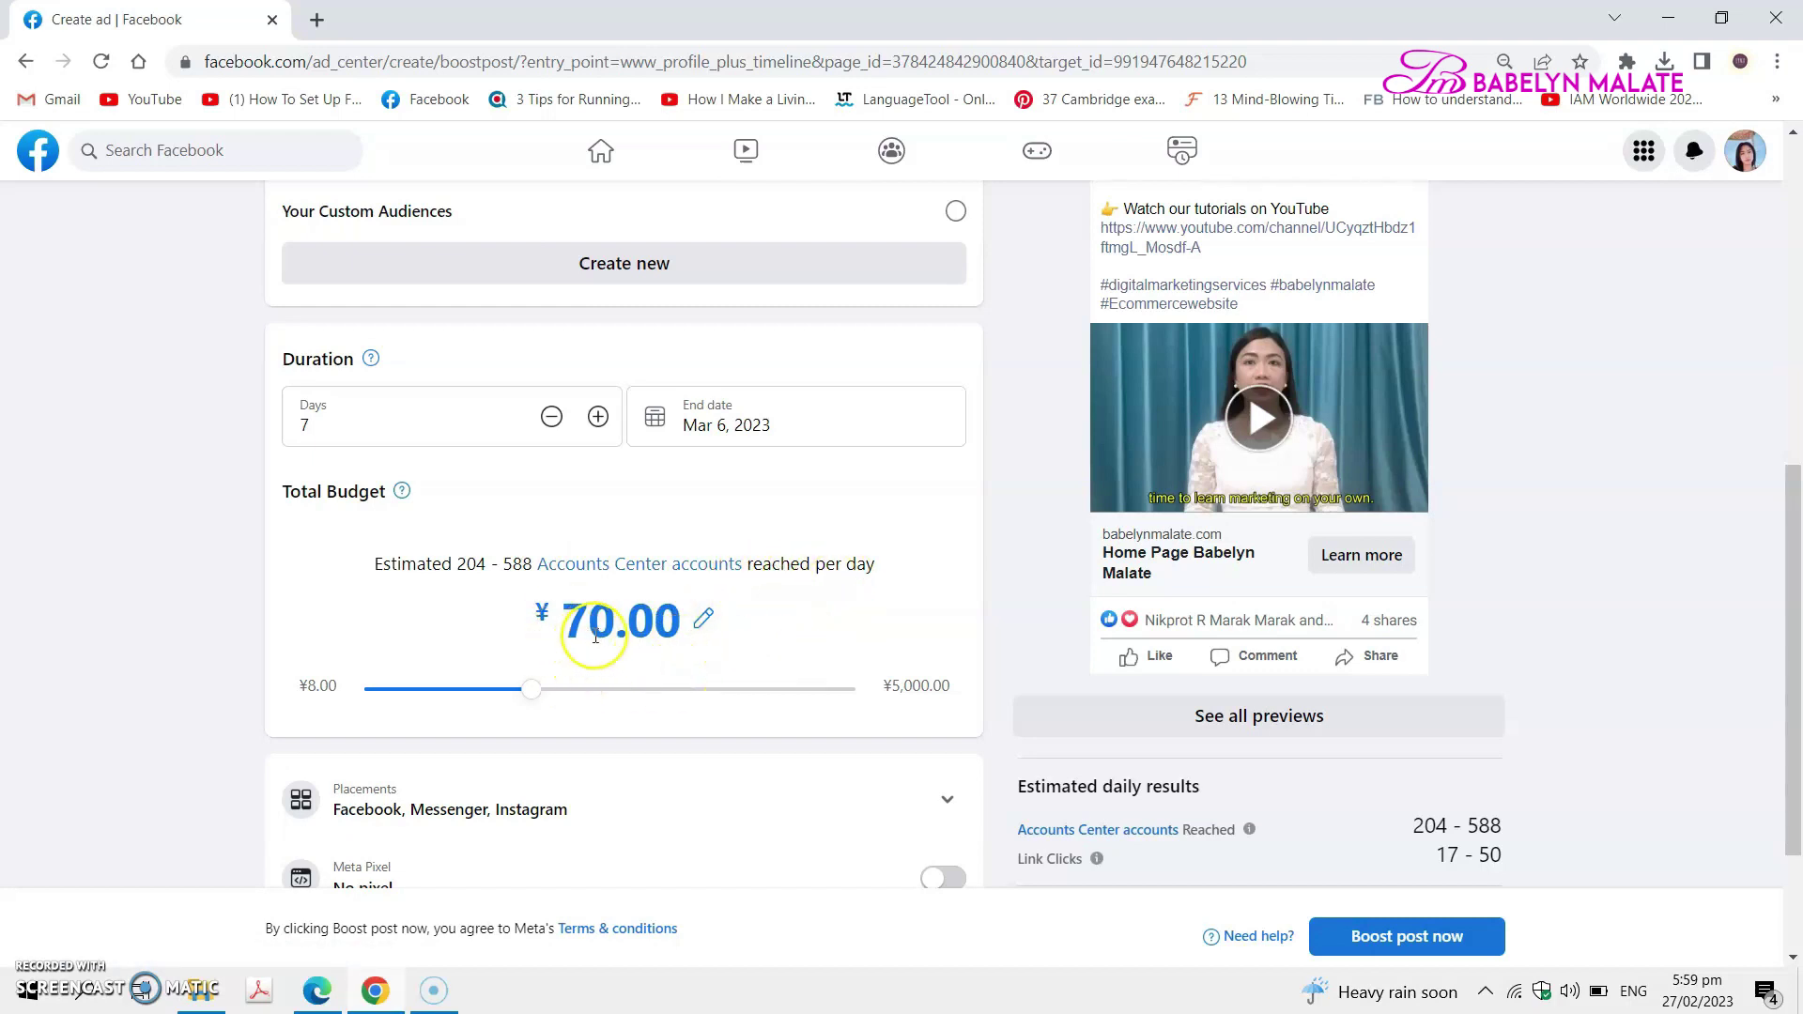
scroll(791, 641, down, 1)
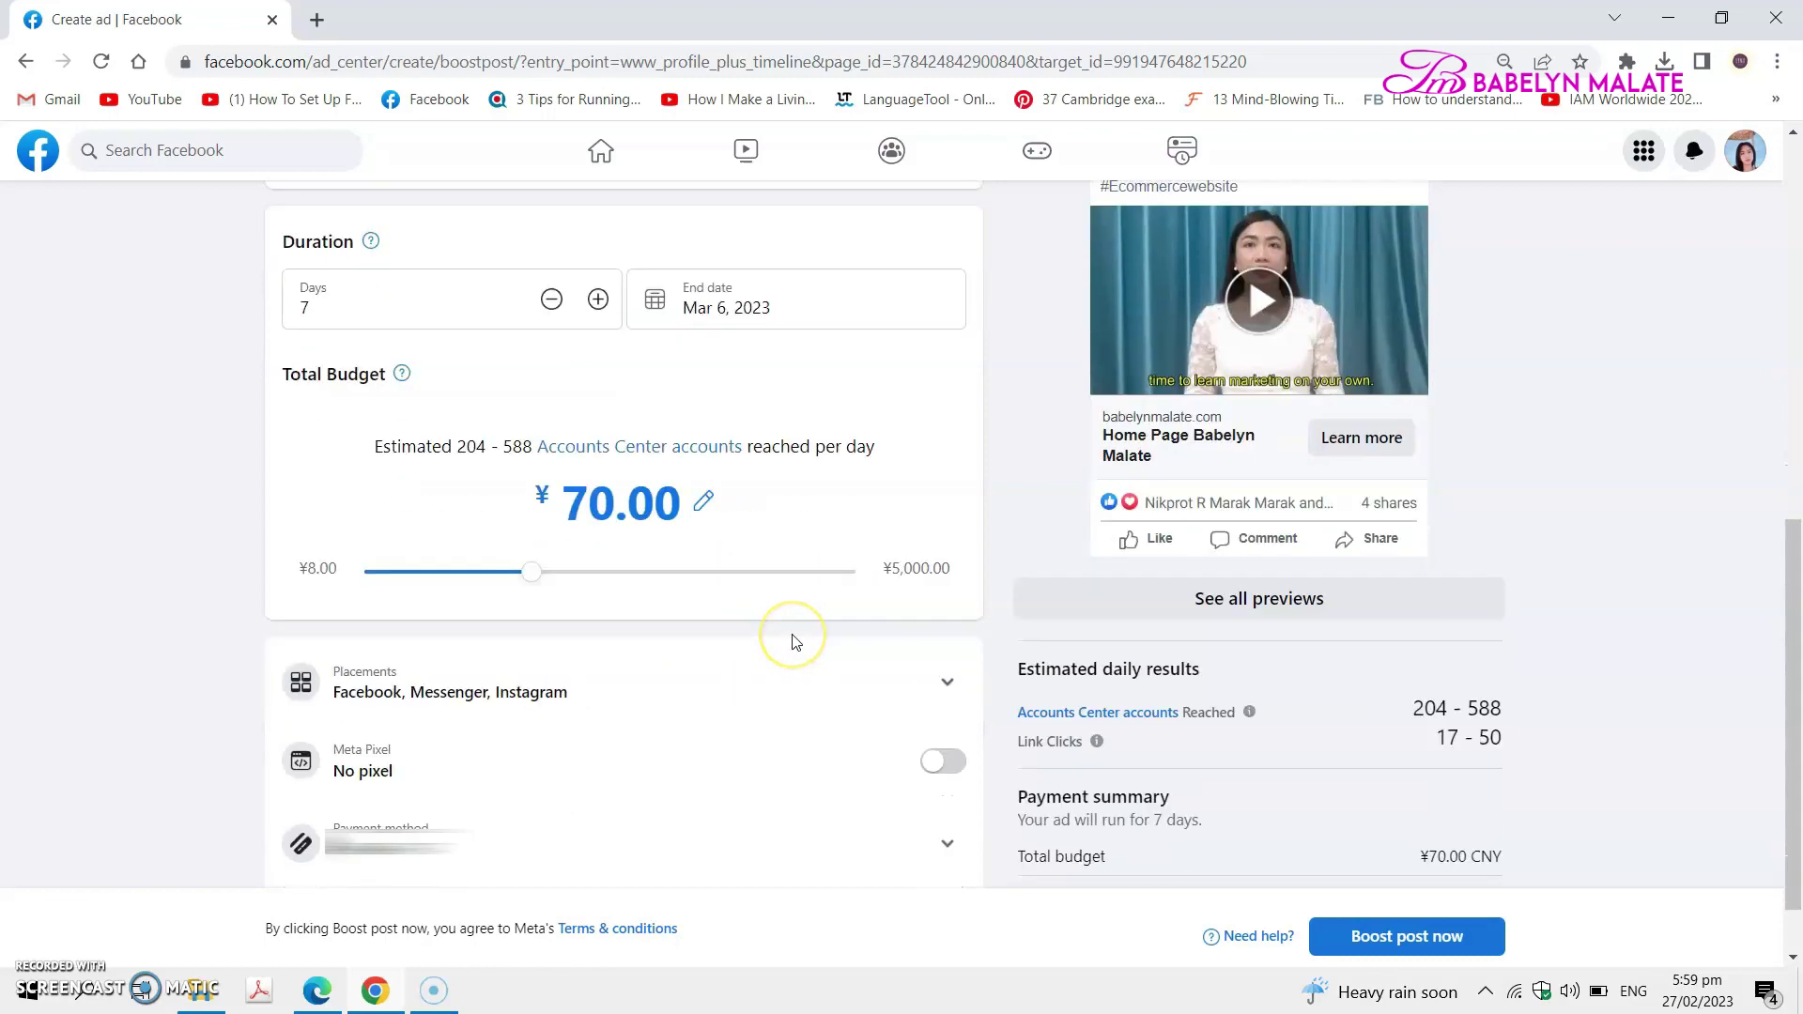
scroll(794, 643, down, 1)
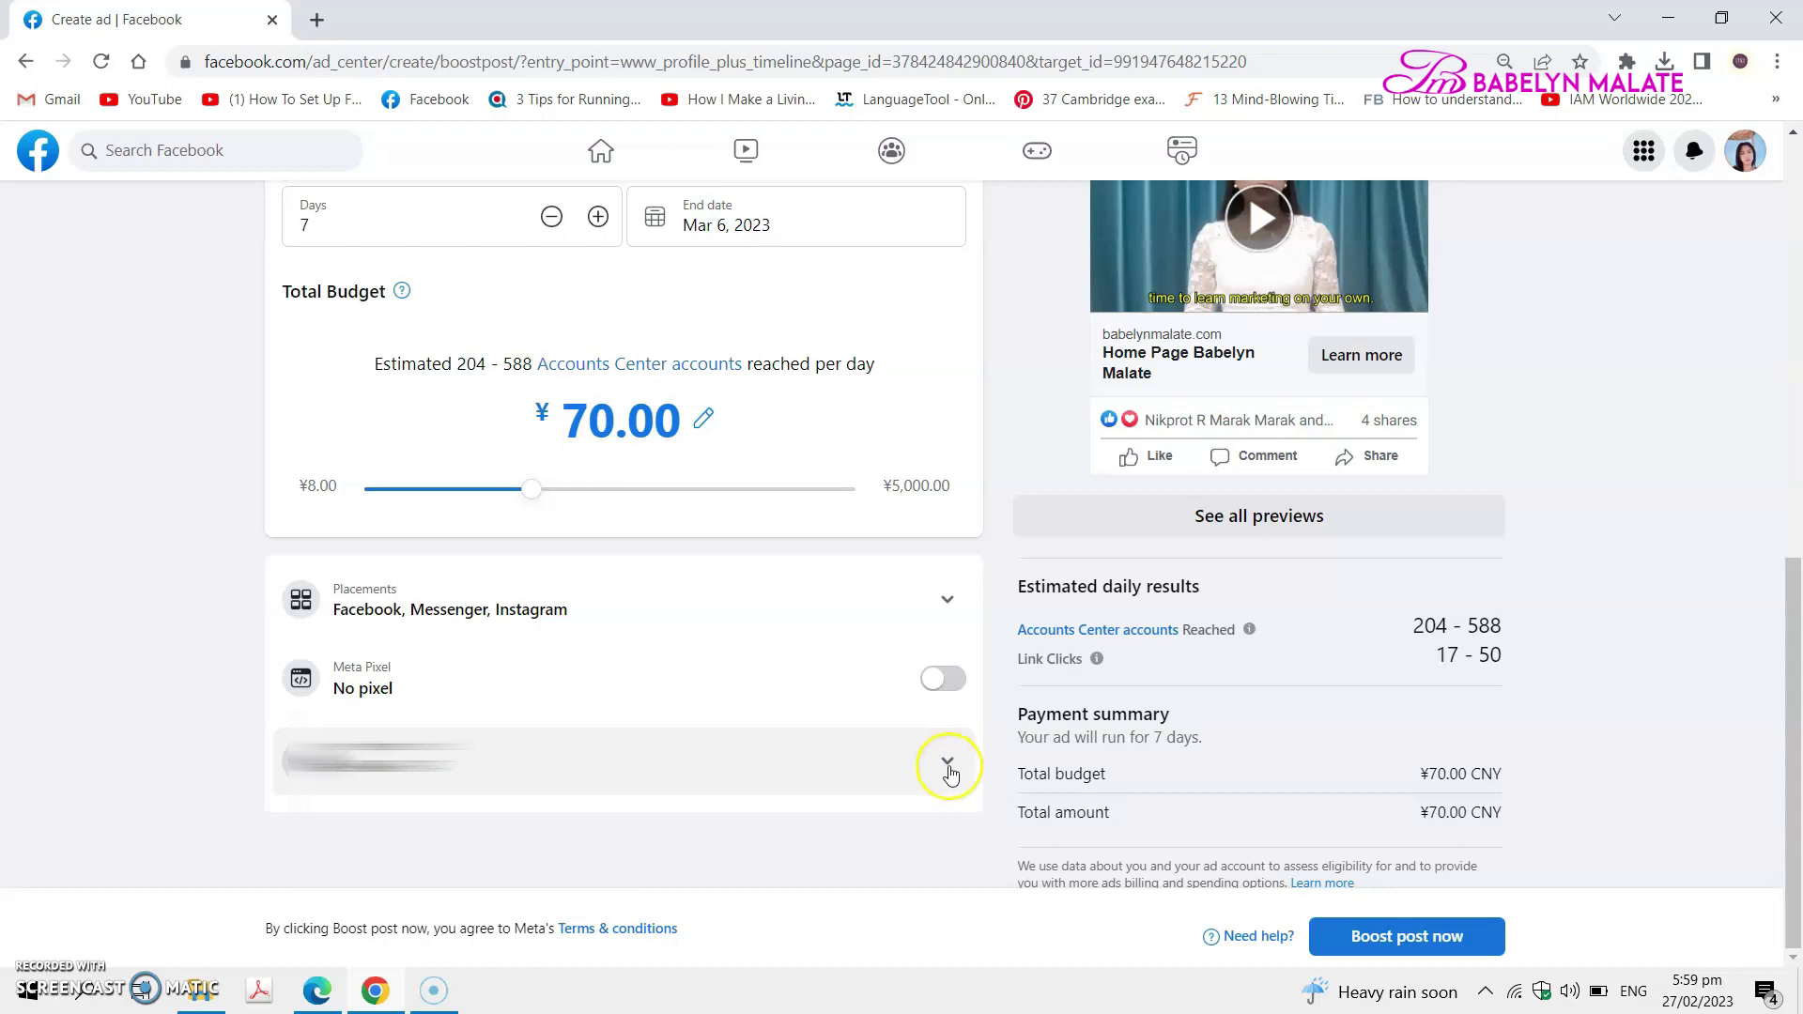
click(950, 763)
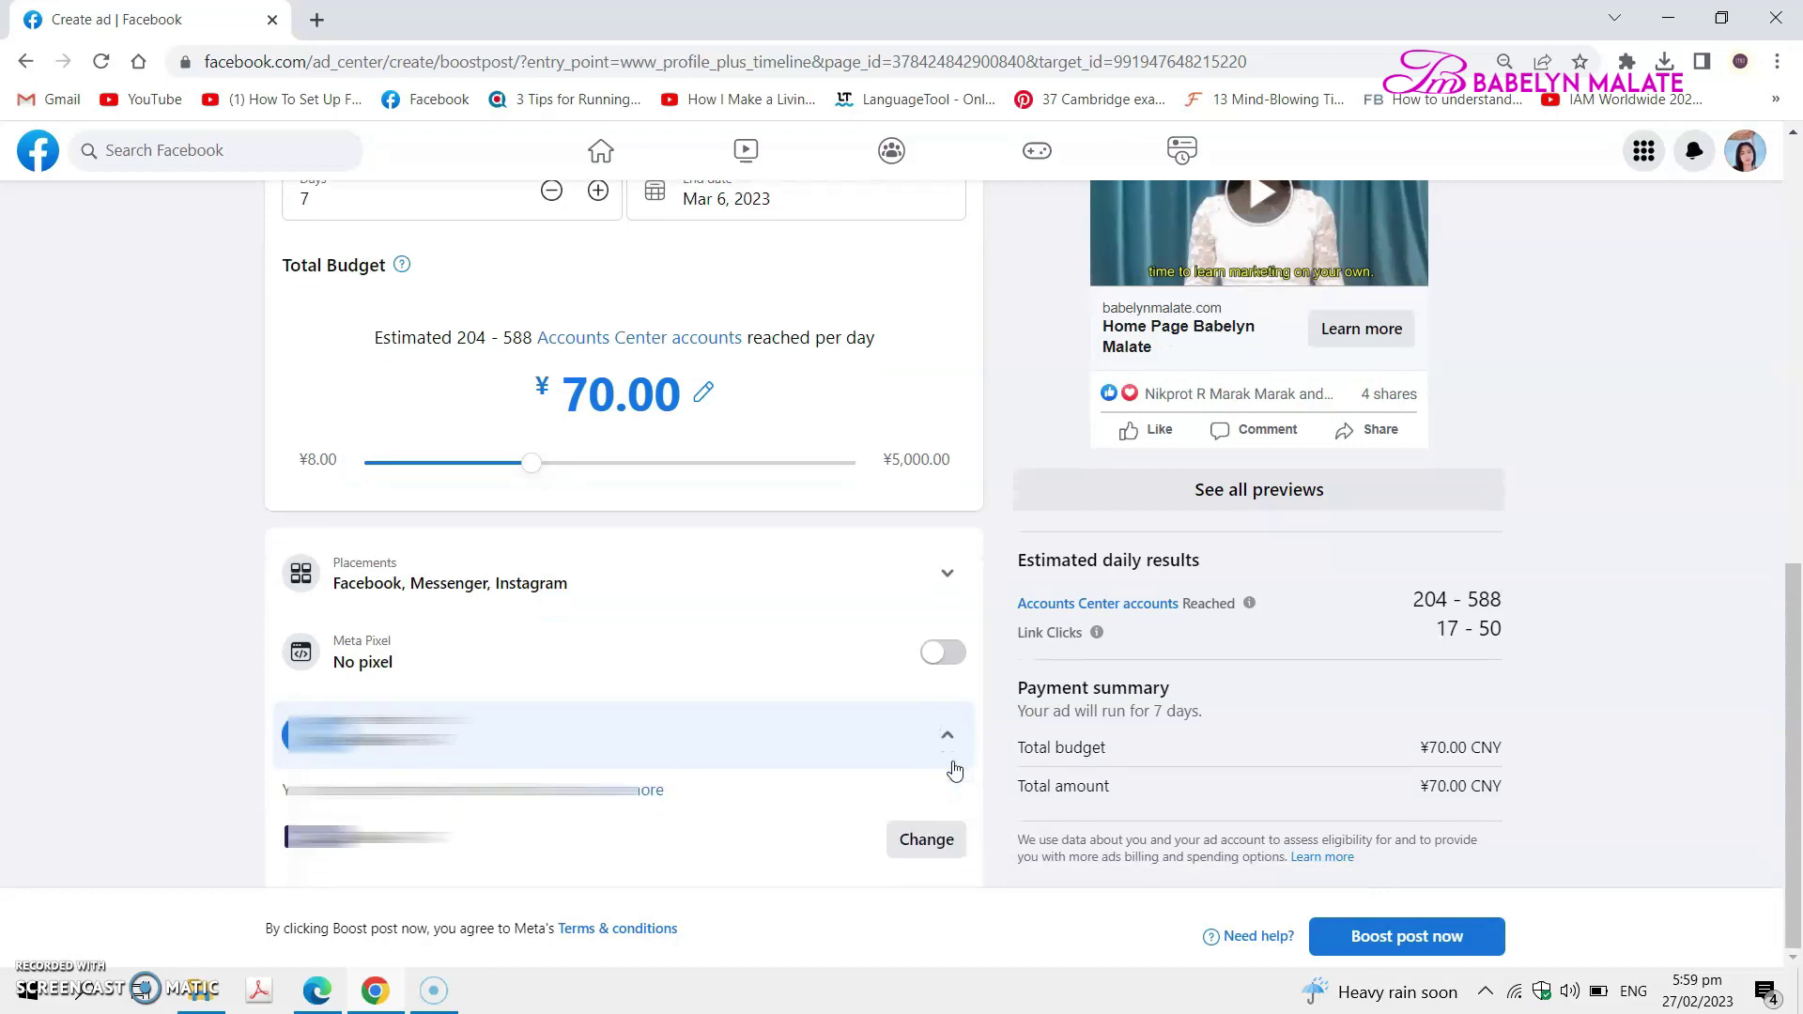
click(909, 845)
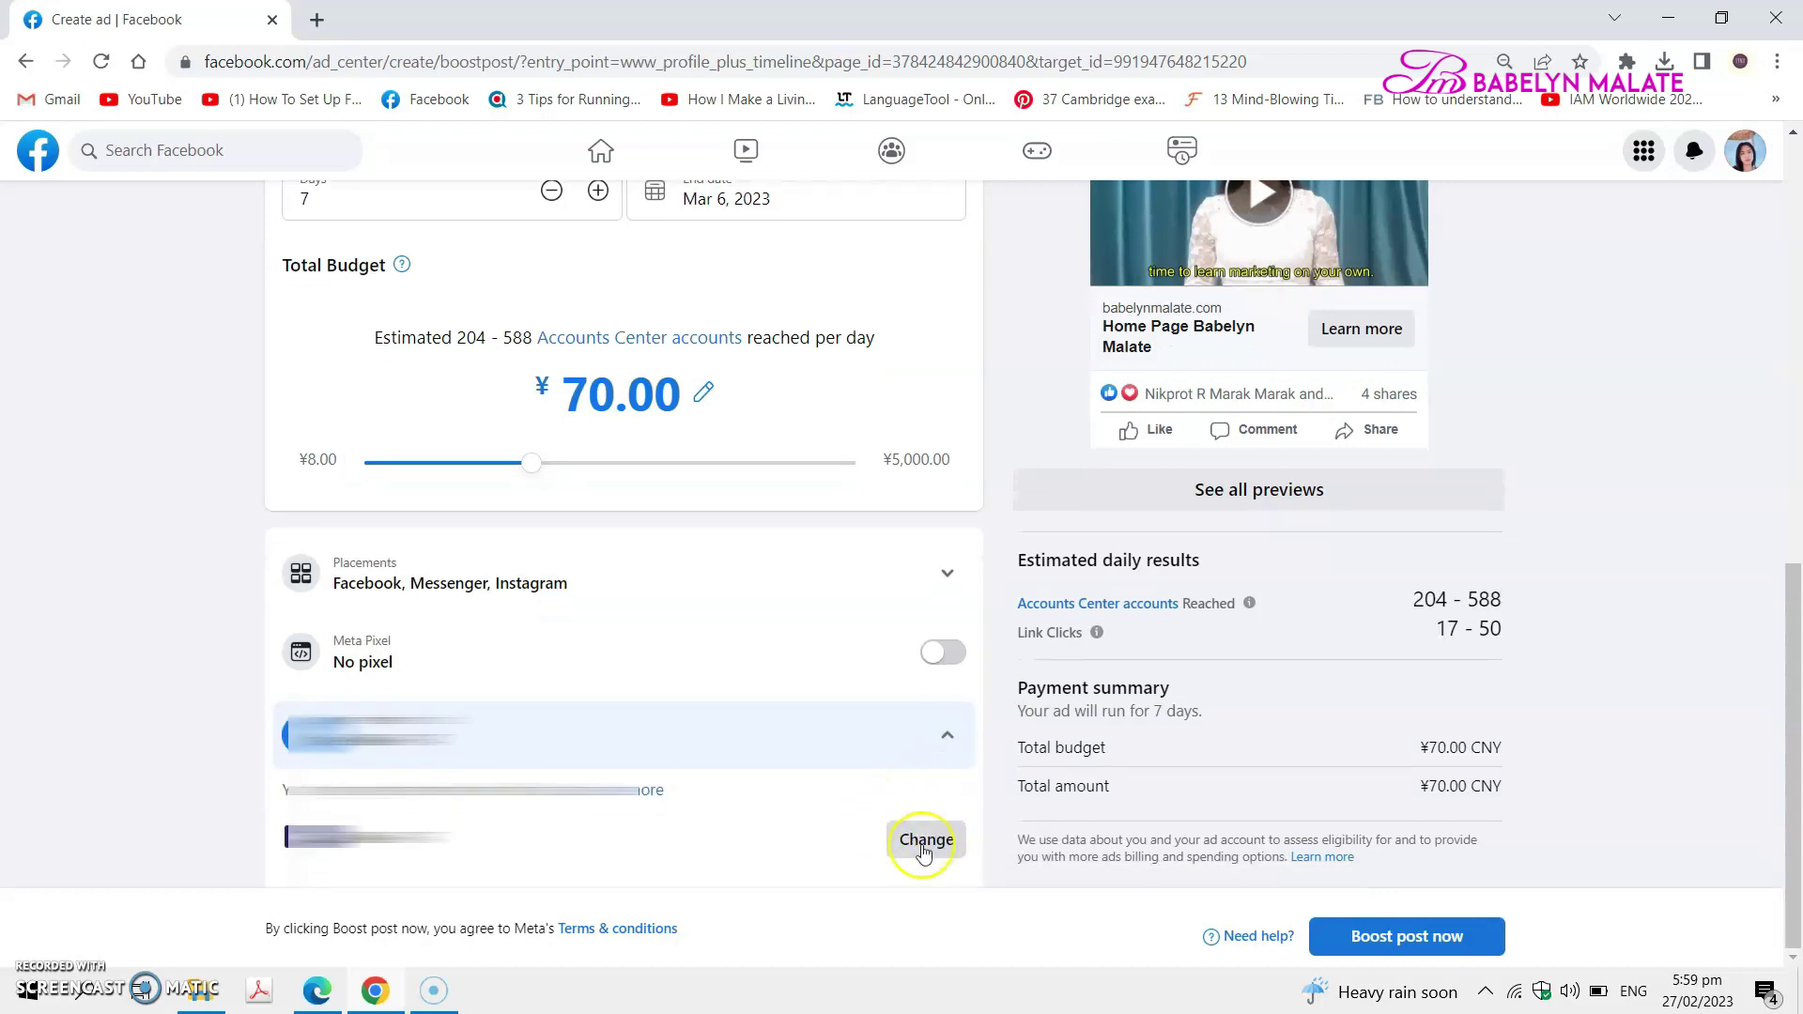
click(949, 742)
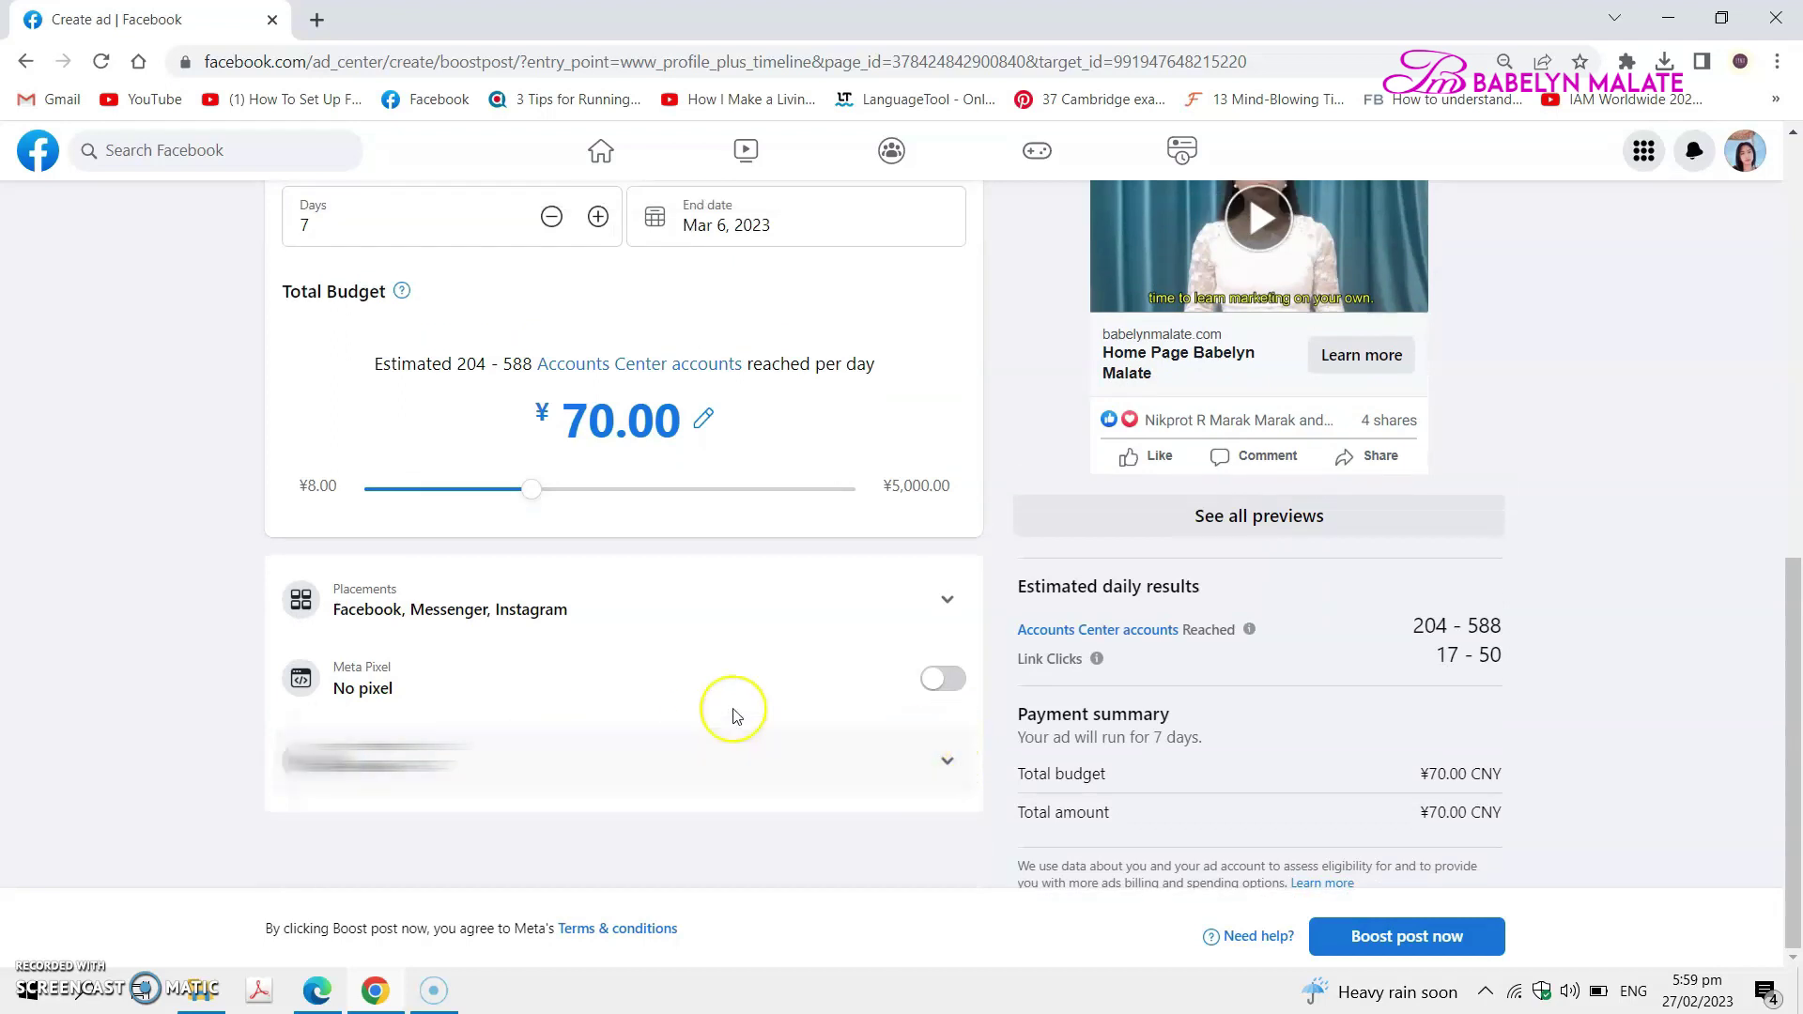
Limit the ad placements to Facebook by deselecting Instagram and Messenger
click(947, 599)
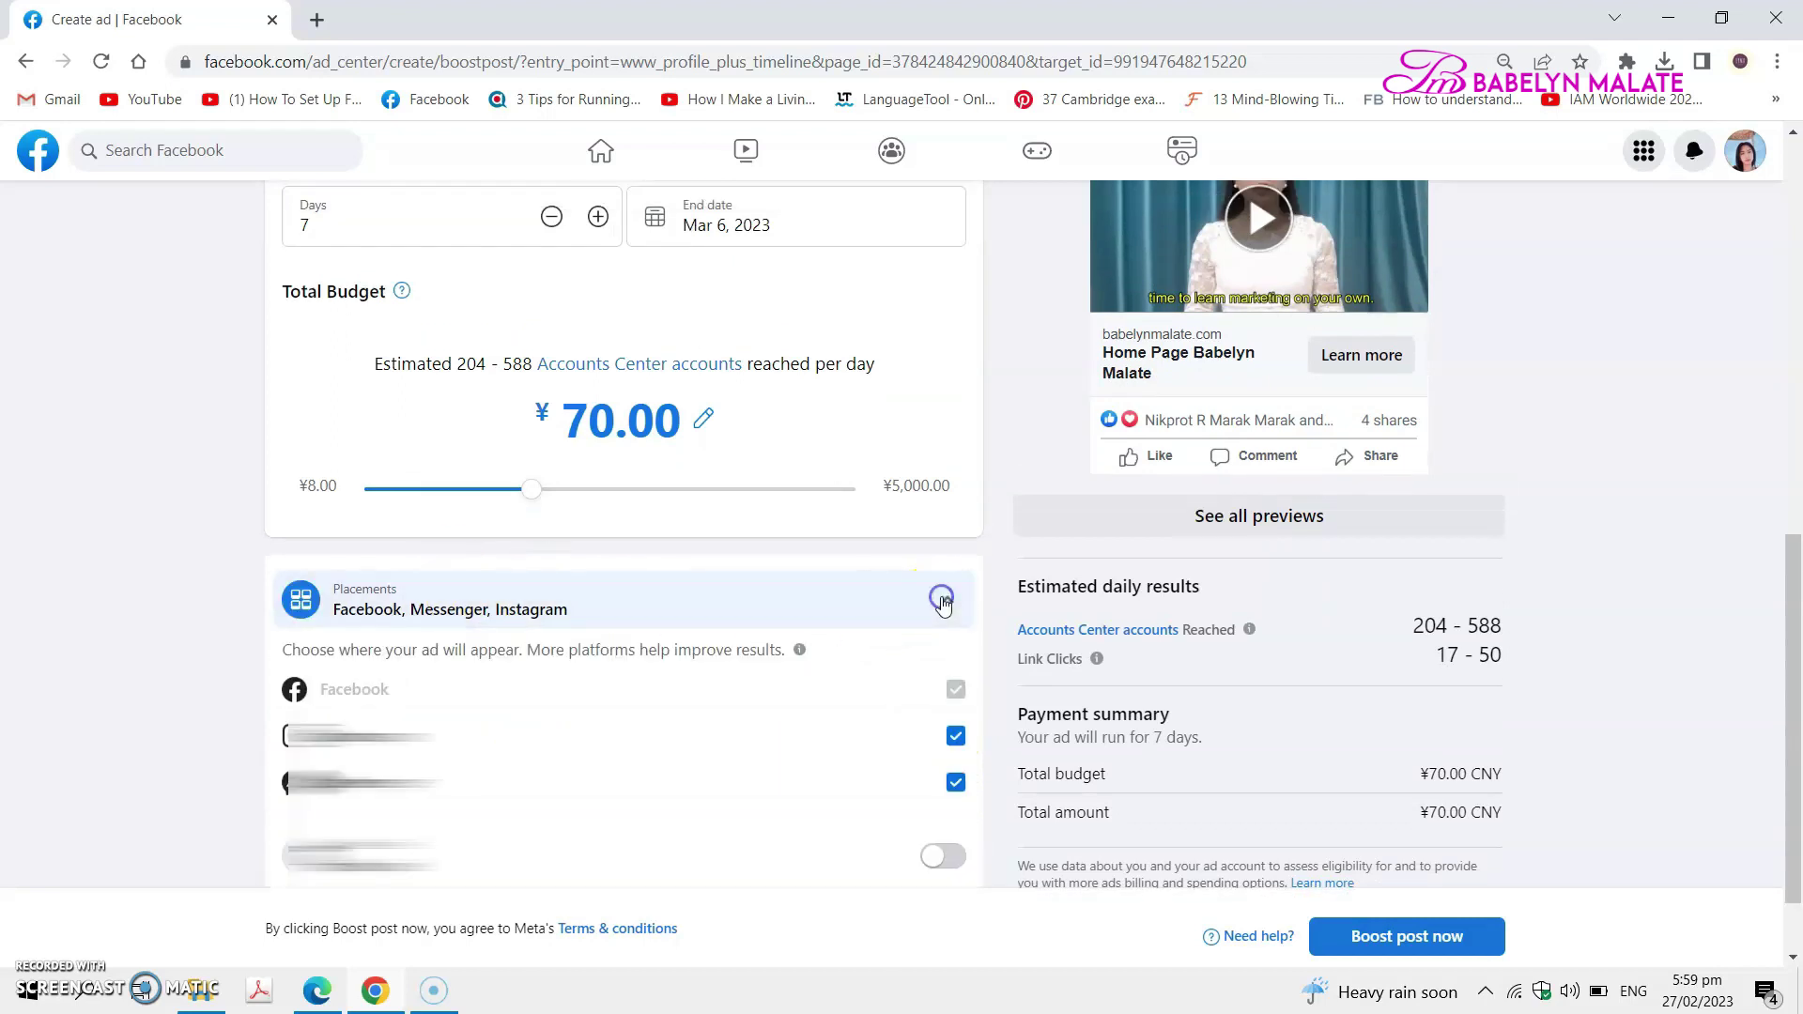
click(955, 737)
click(958, 780)
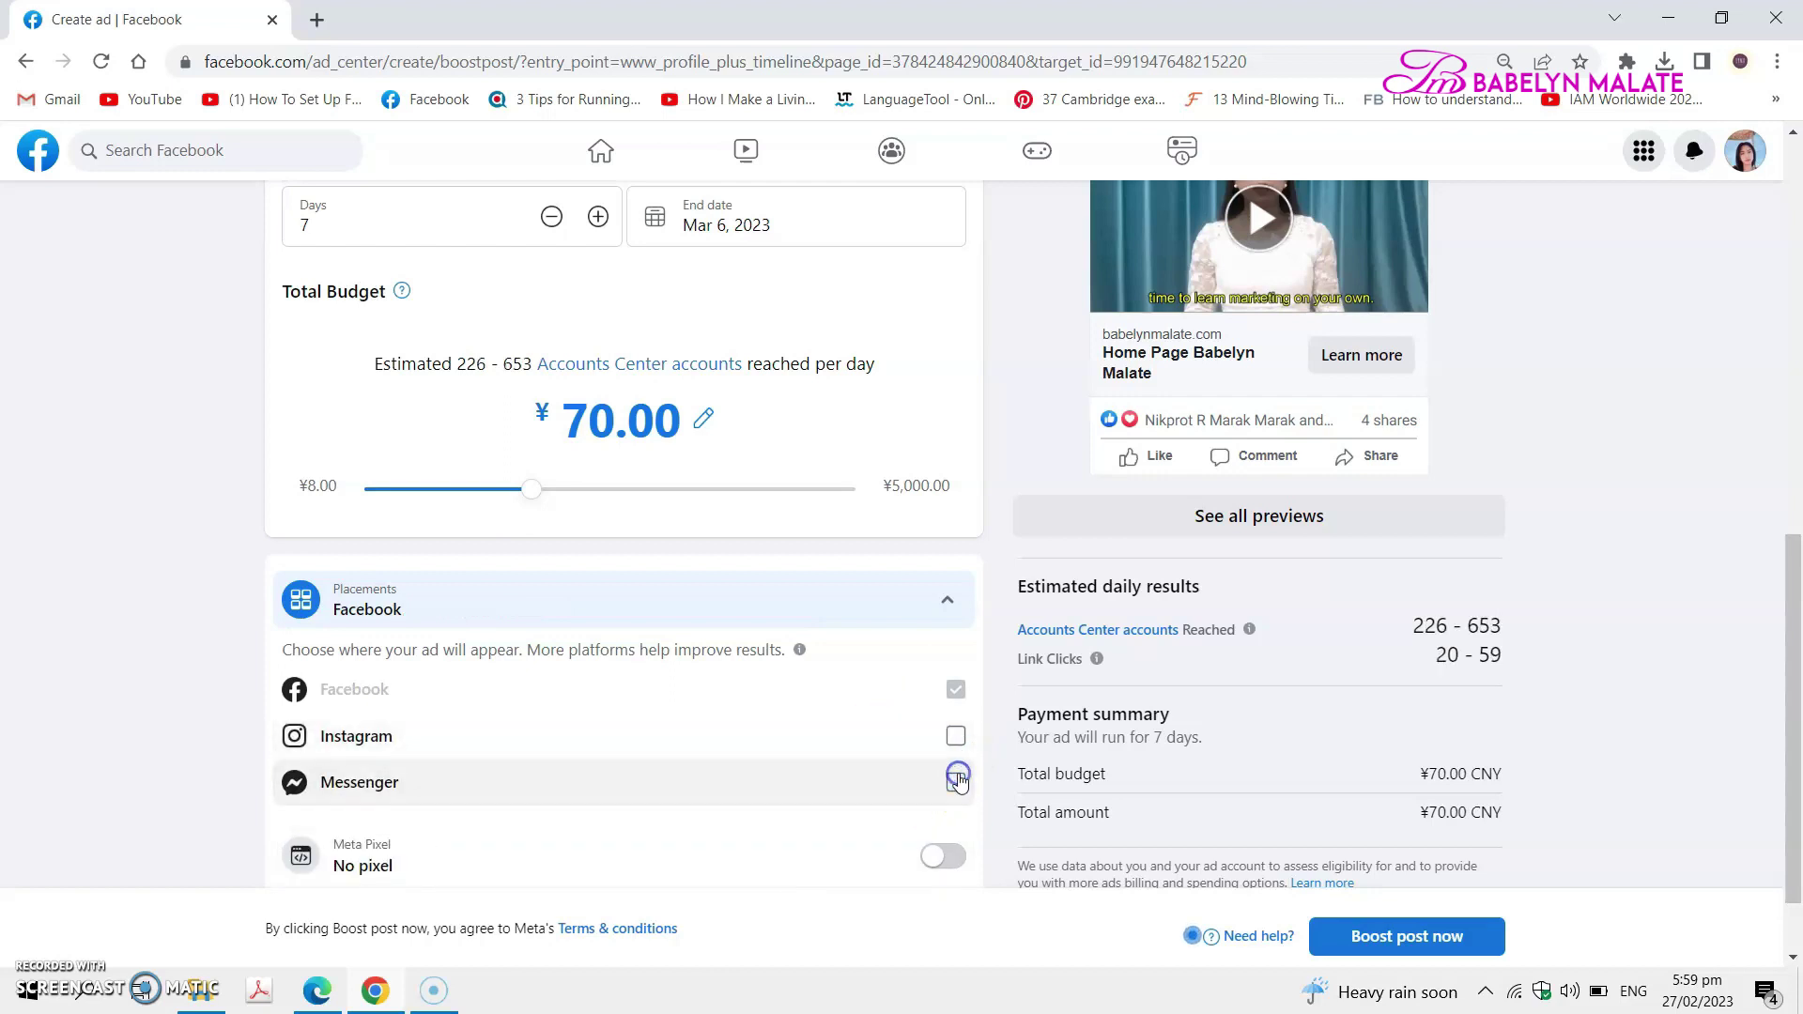
scroll(776, 752, down, 1)
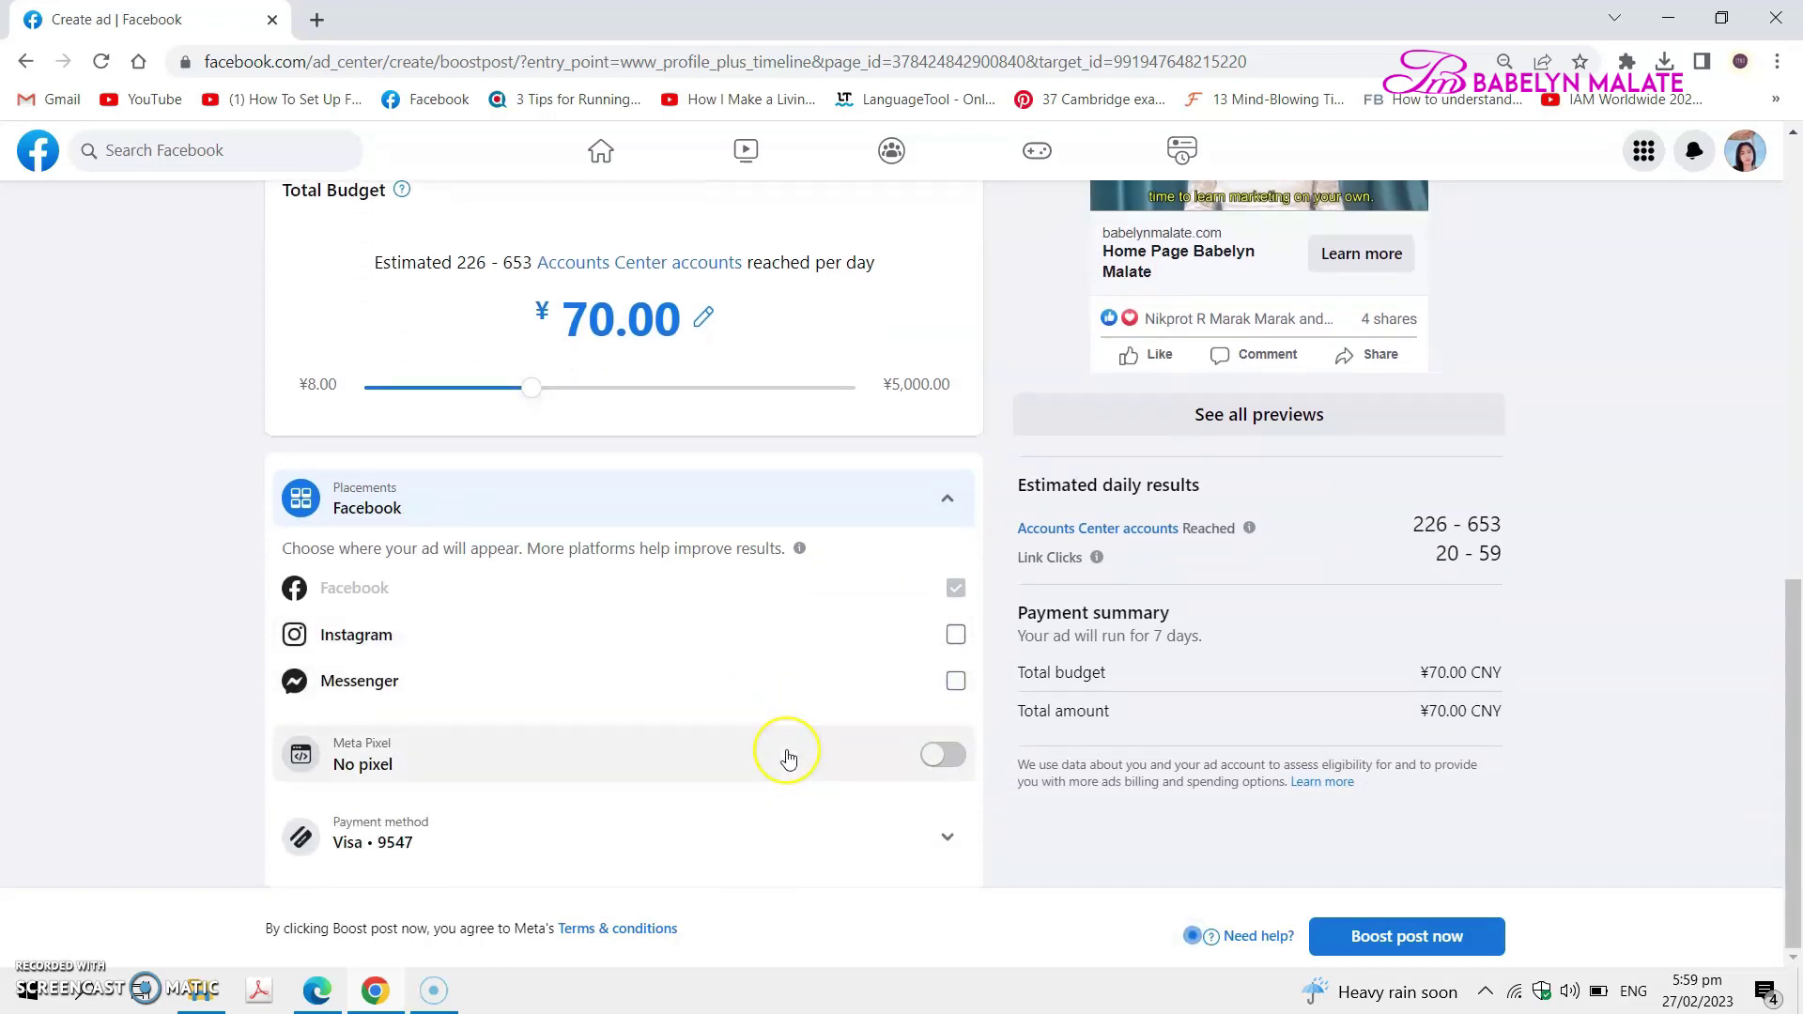
Try a total budget of ¥40.00, and raise it to about ¥90.00
scroll(785, 752, up, 2)
drag(533, 615, 475, 633)
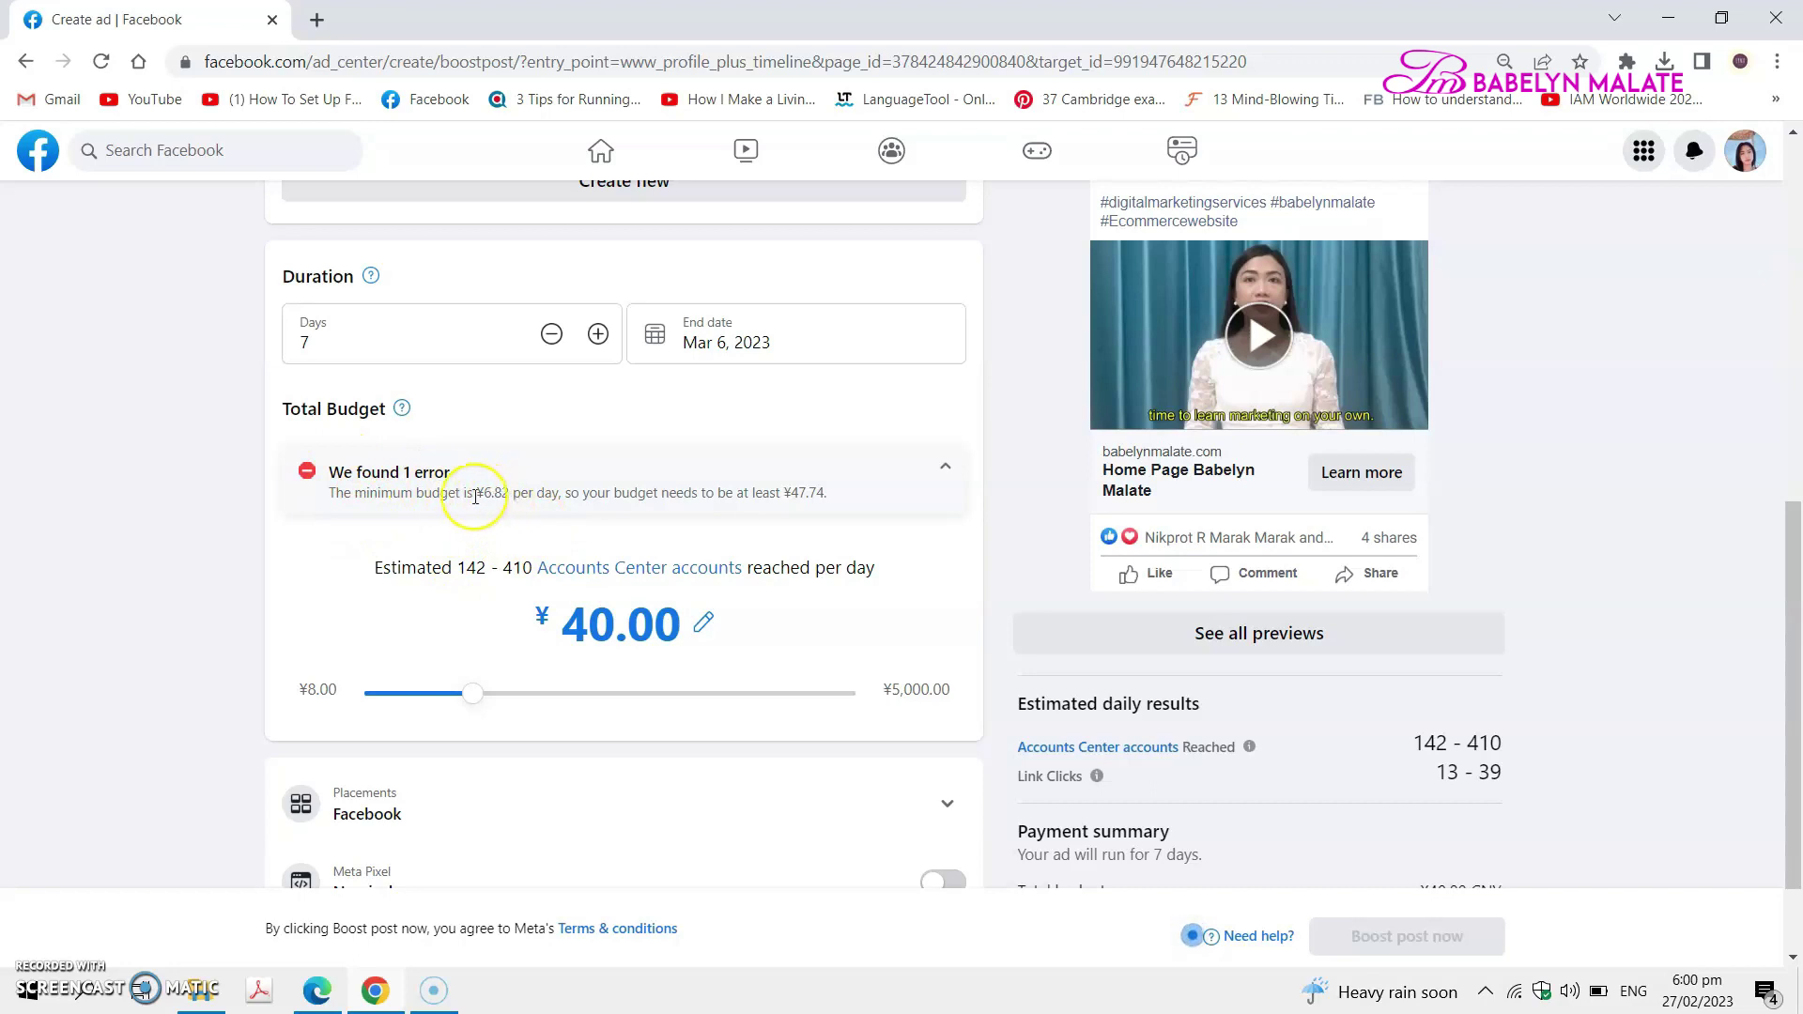
scroll(507, 492, down, 1)
drag(512, 493, 564, 498)
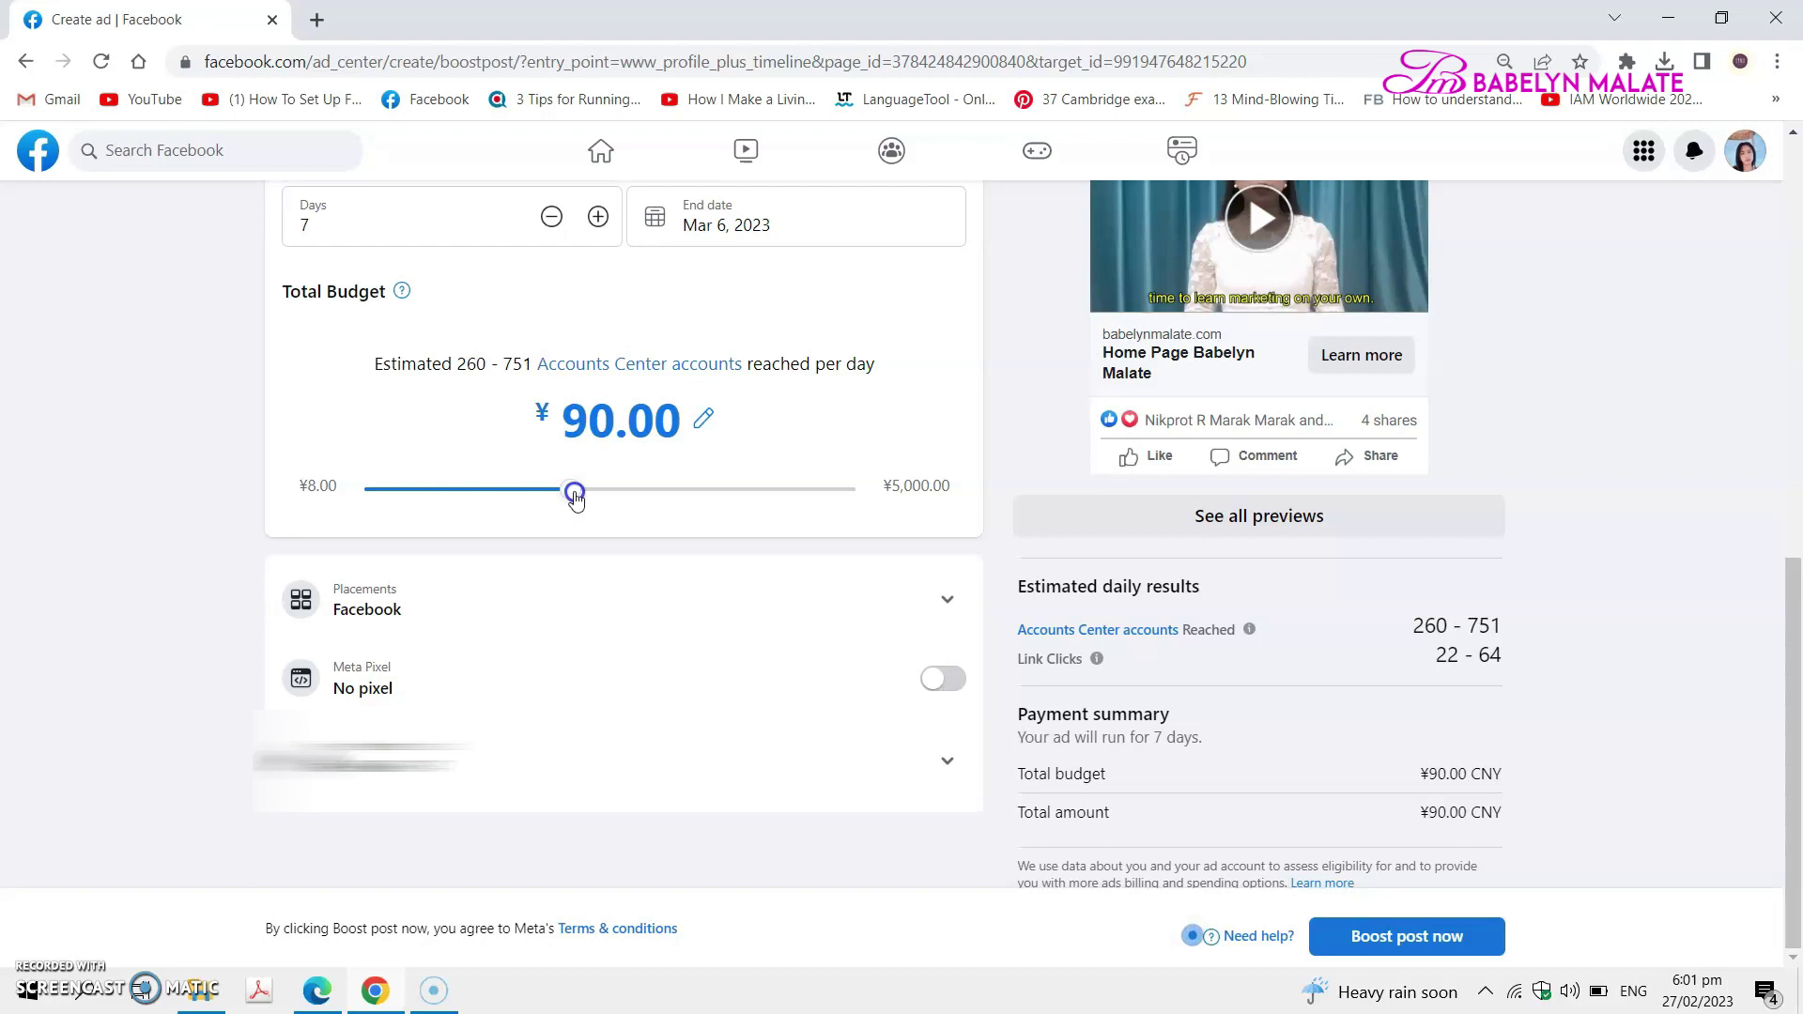
drag(566, 496, 582, 496)
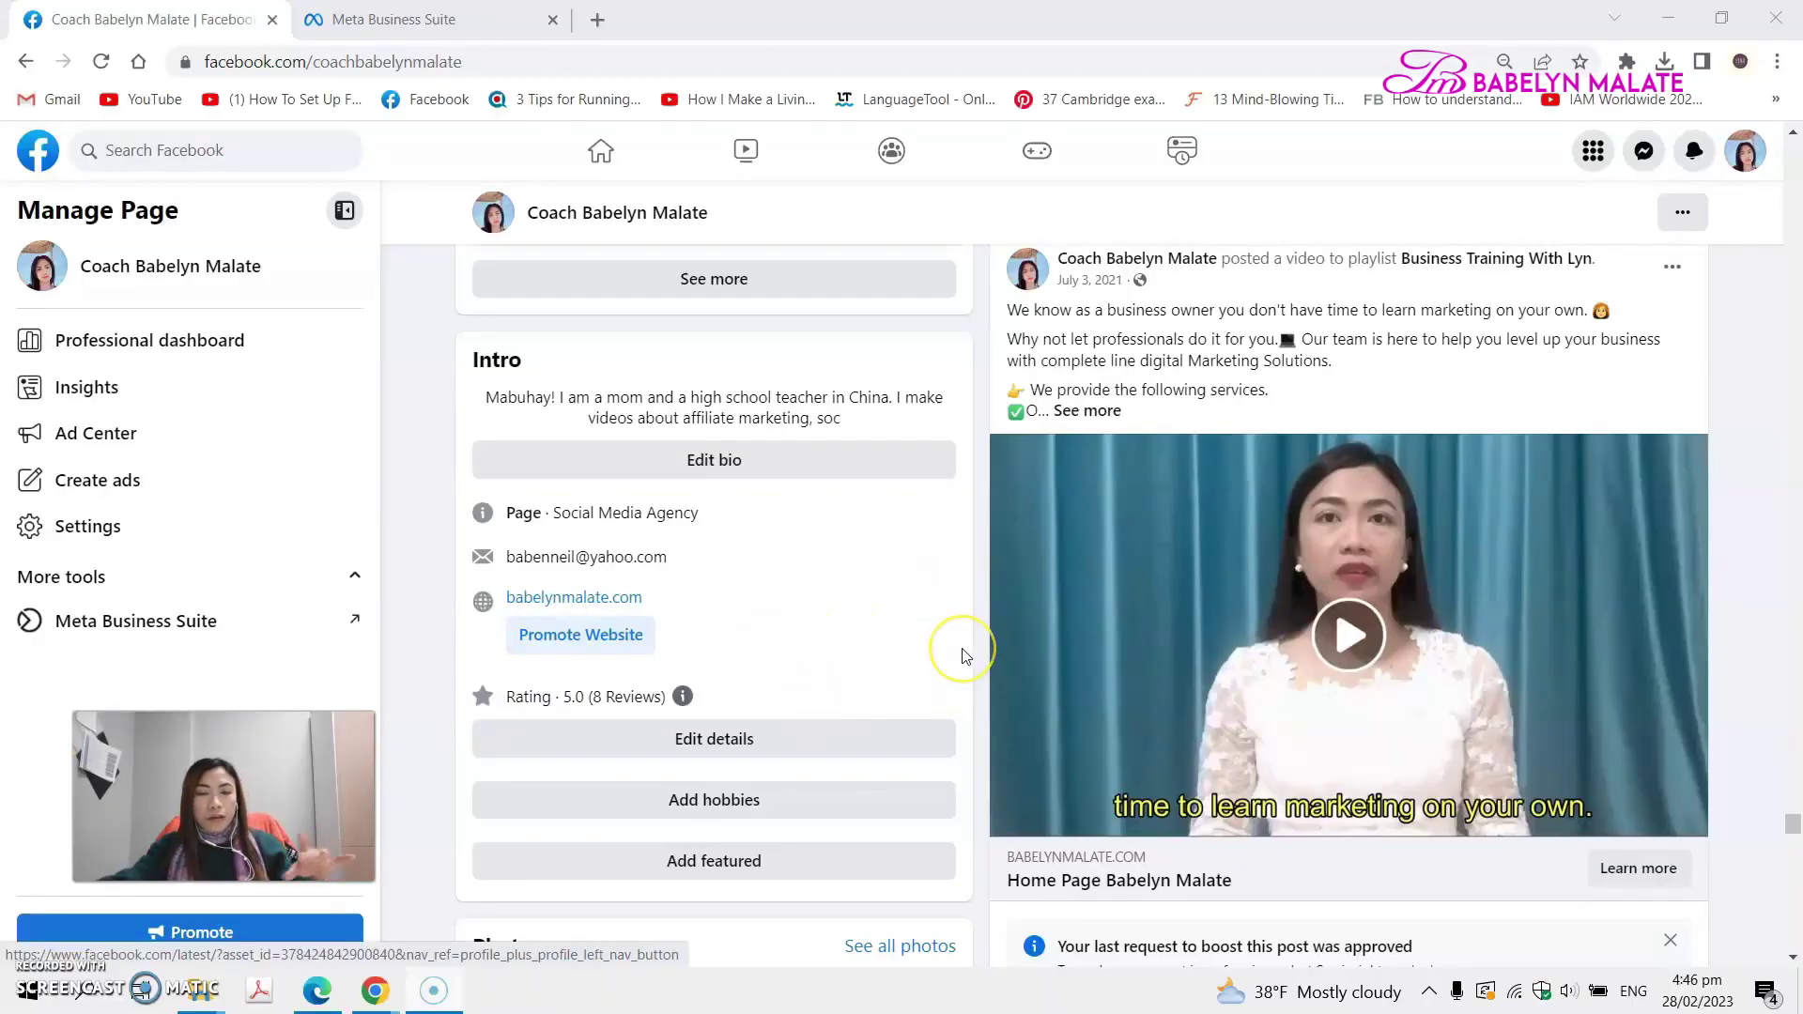
Check the boost request status shown on the July 3, 2021 video post
scroll(966, 655, down, 1)
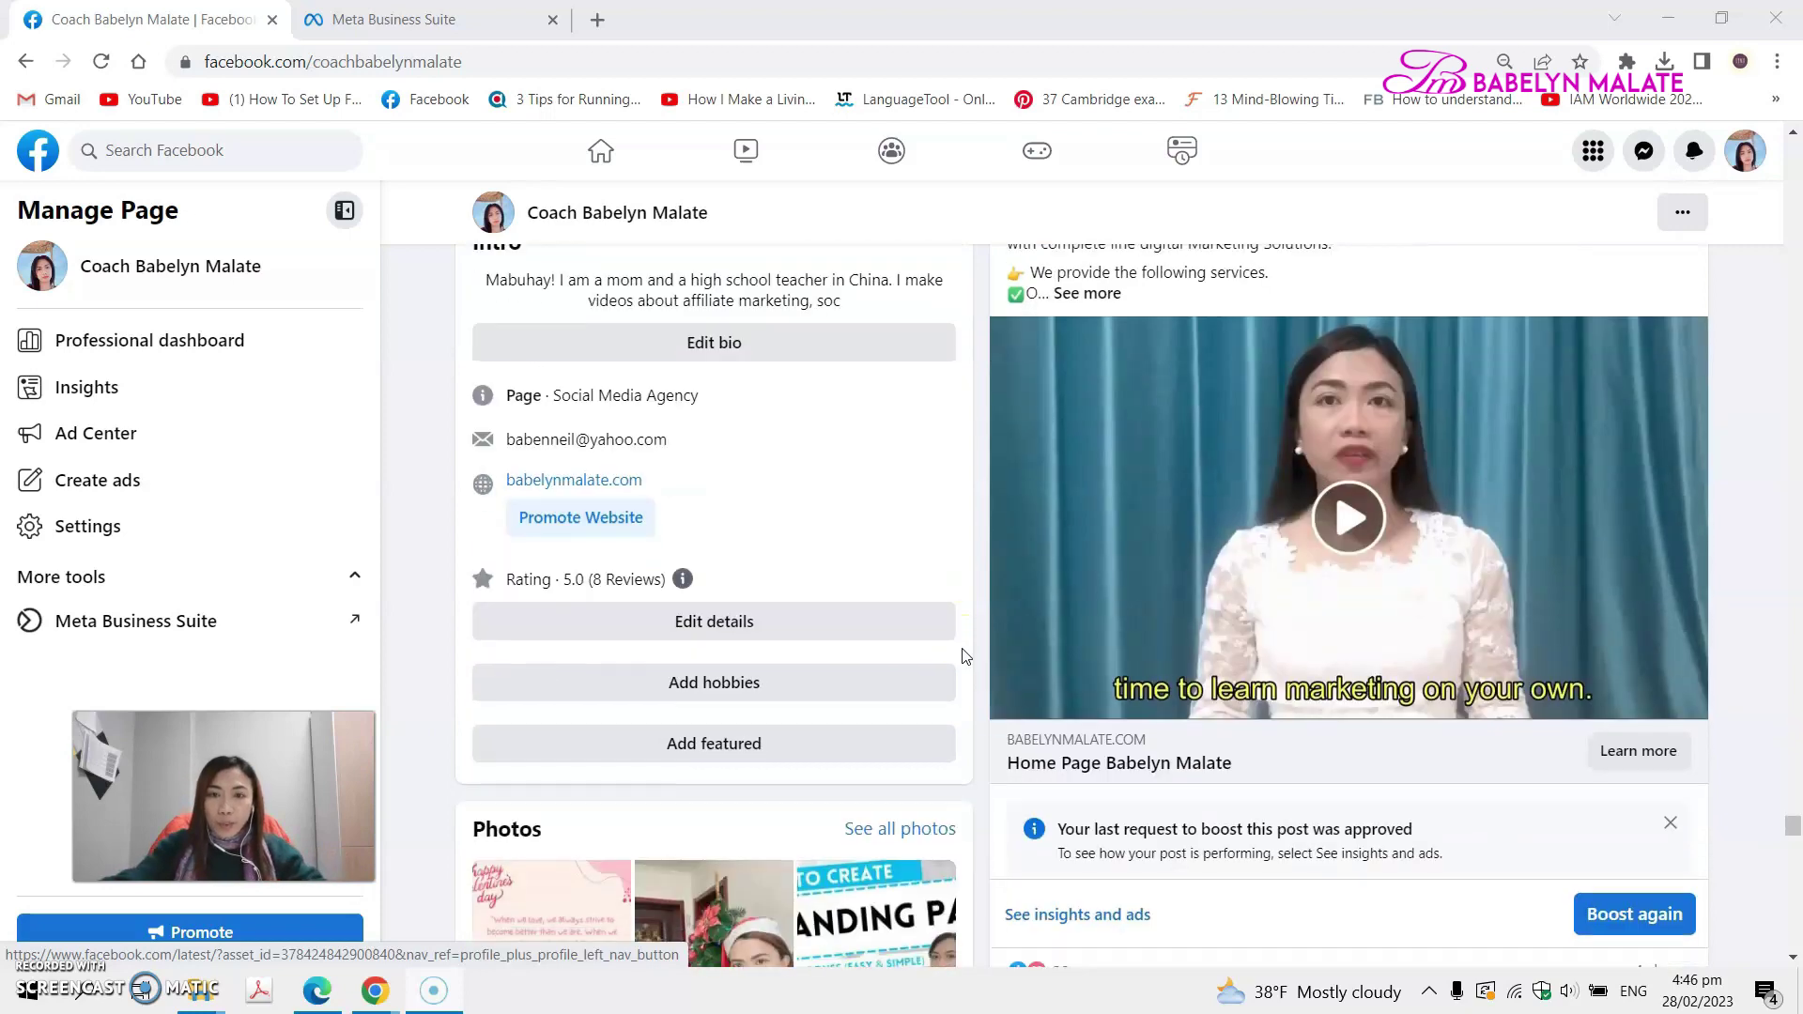
scroll(964, 650, up, 3)
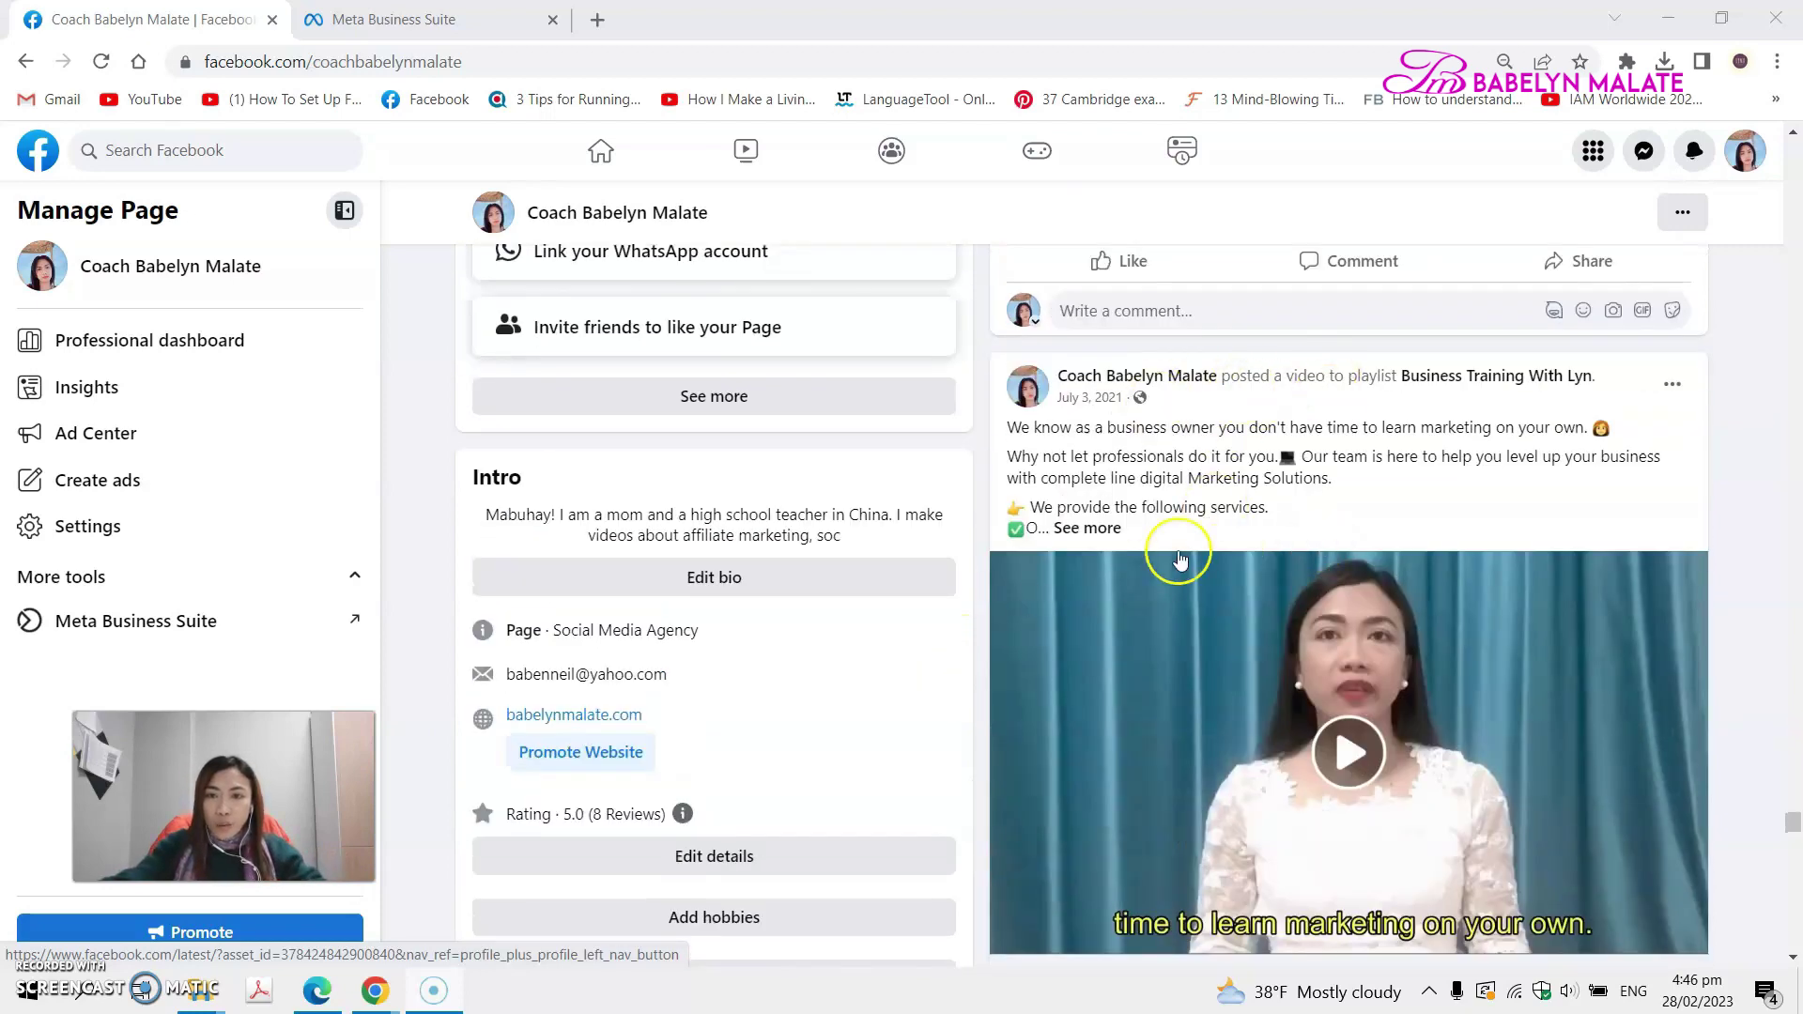
scroll(1274, 604, down, 4)
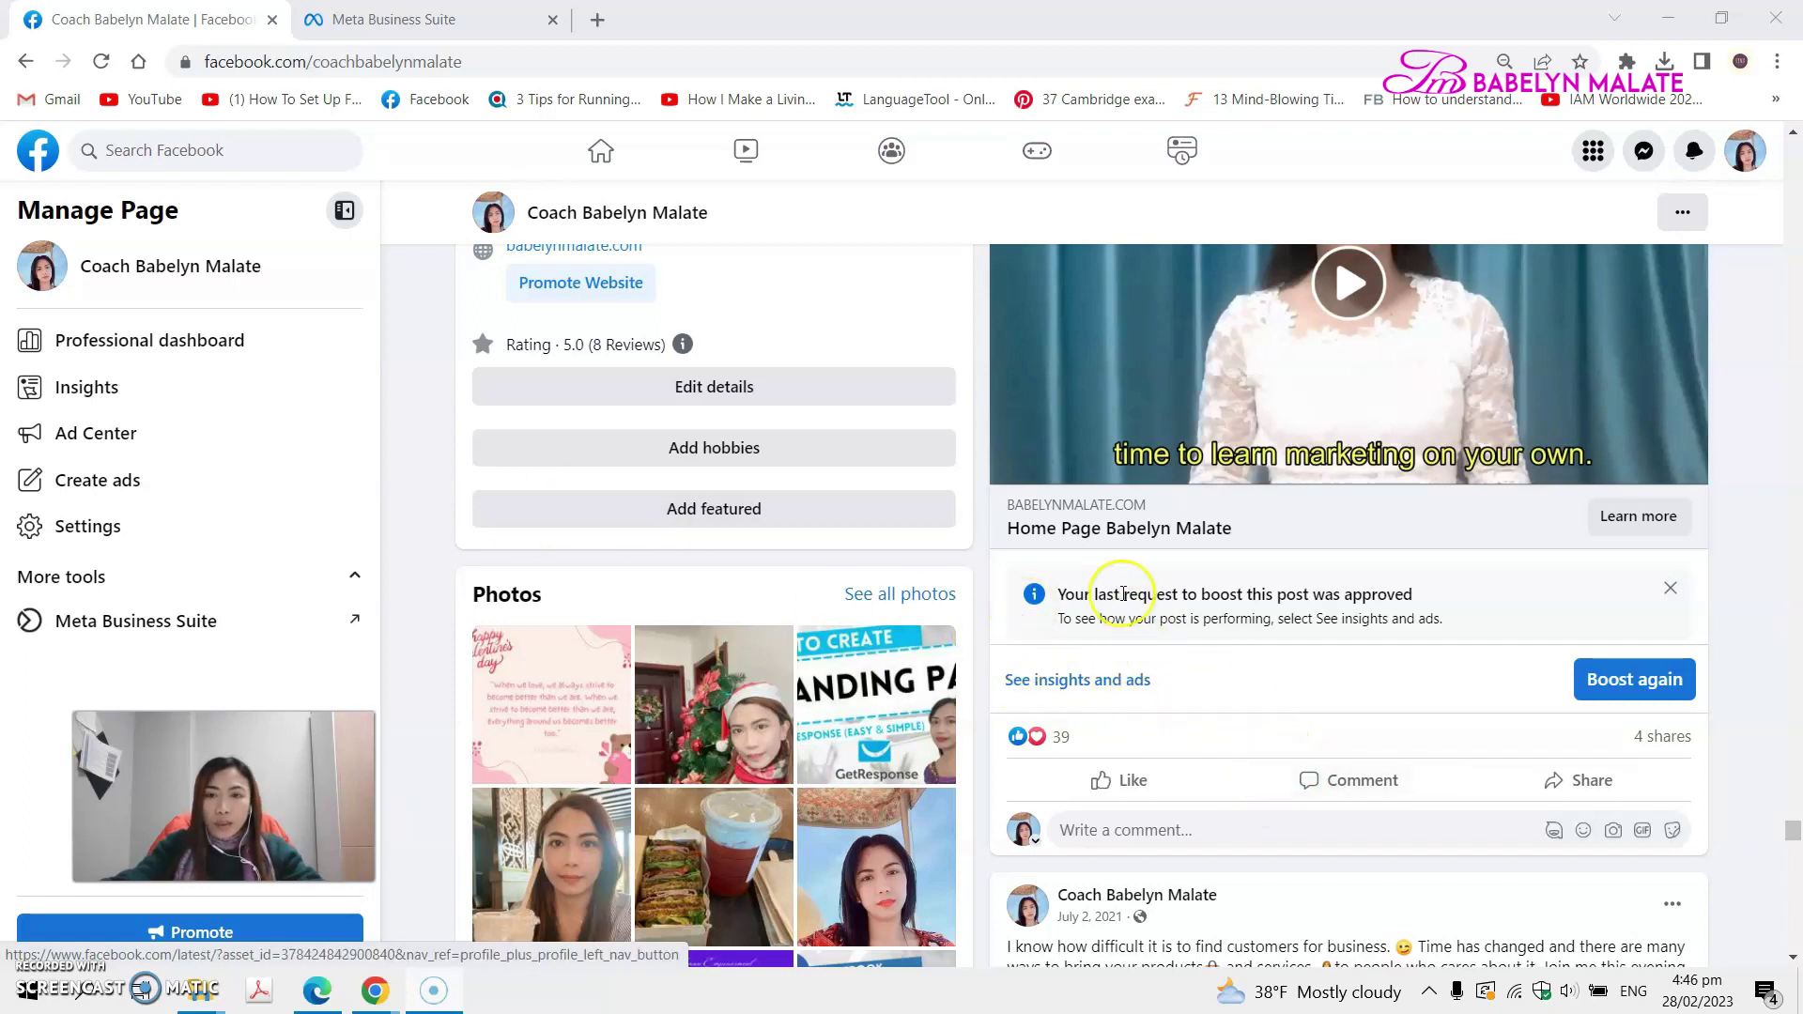
Open Meta Business Suite for the Page and close the duplicate Business Suite tab
click(146, 623)
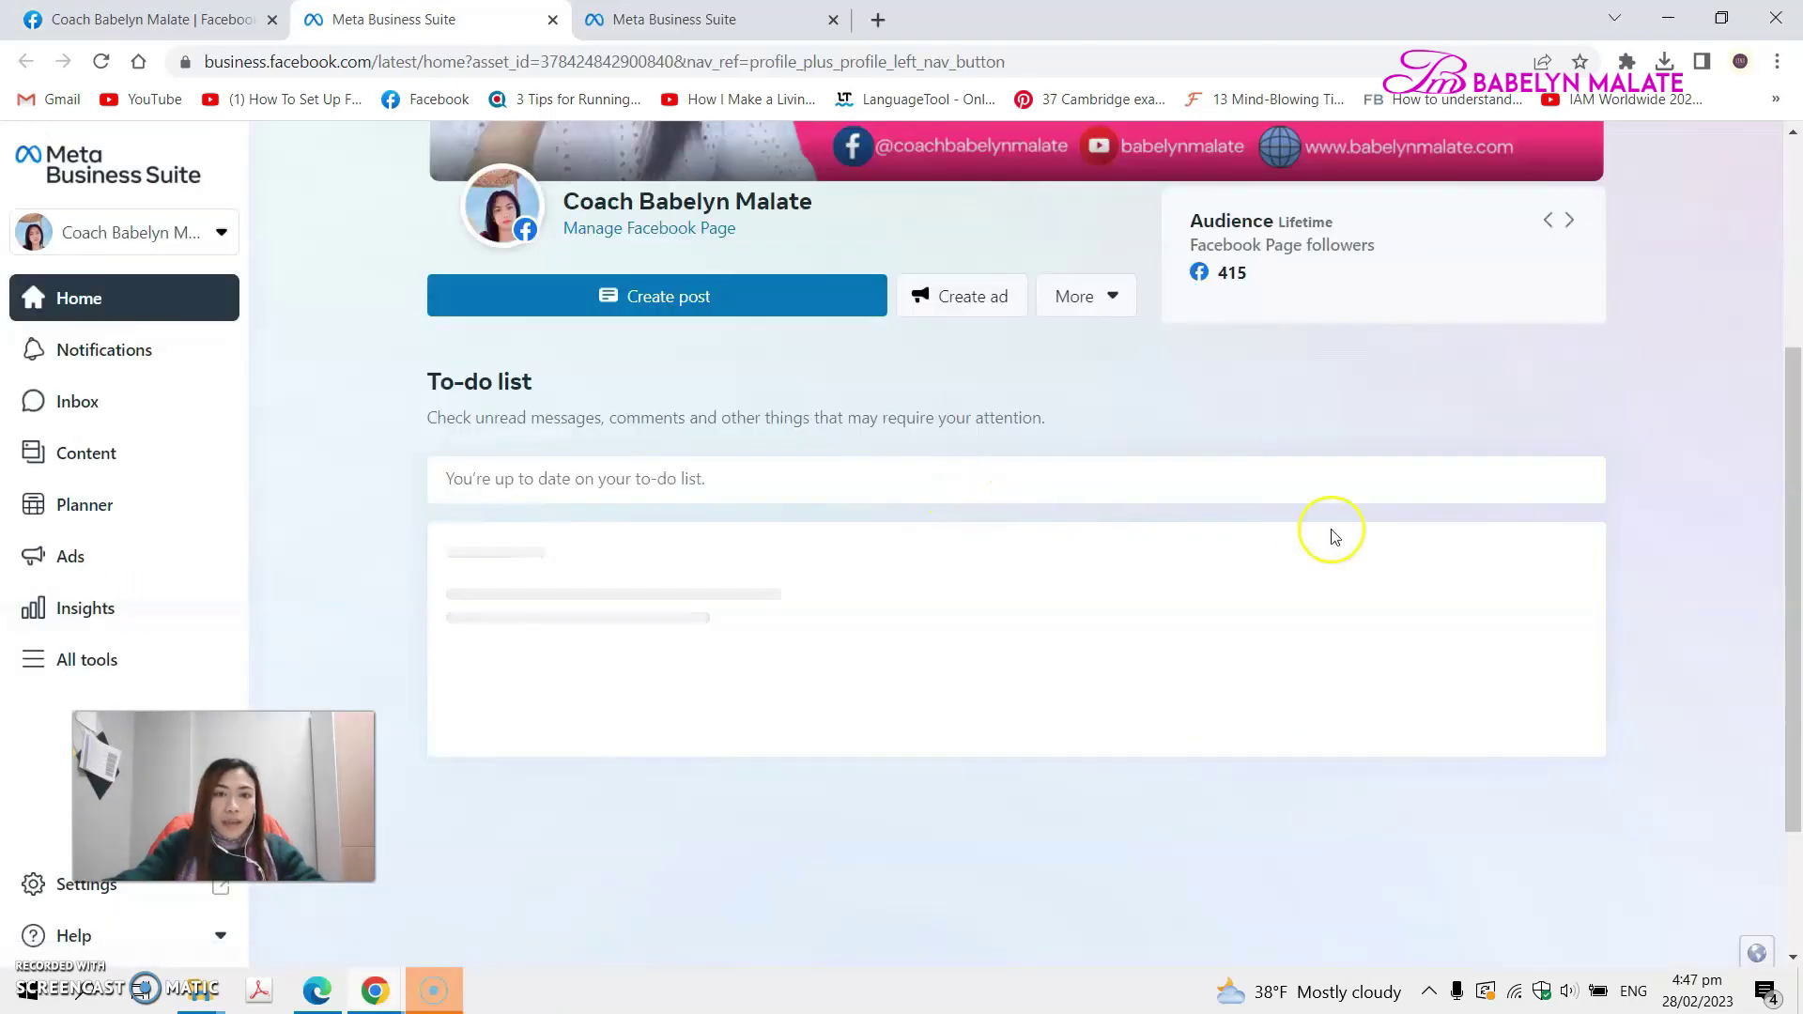
click(832, 20)
scroll(1038, 517, up, 4)
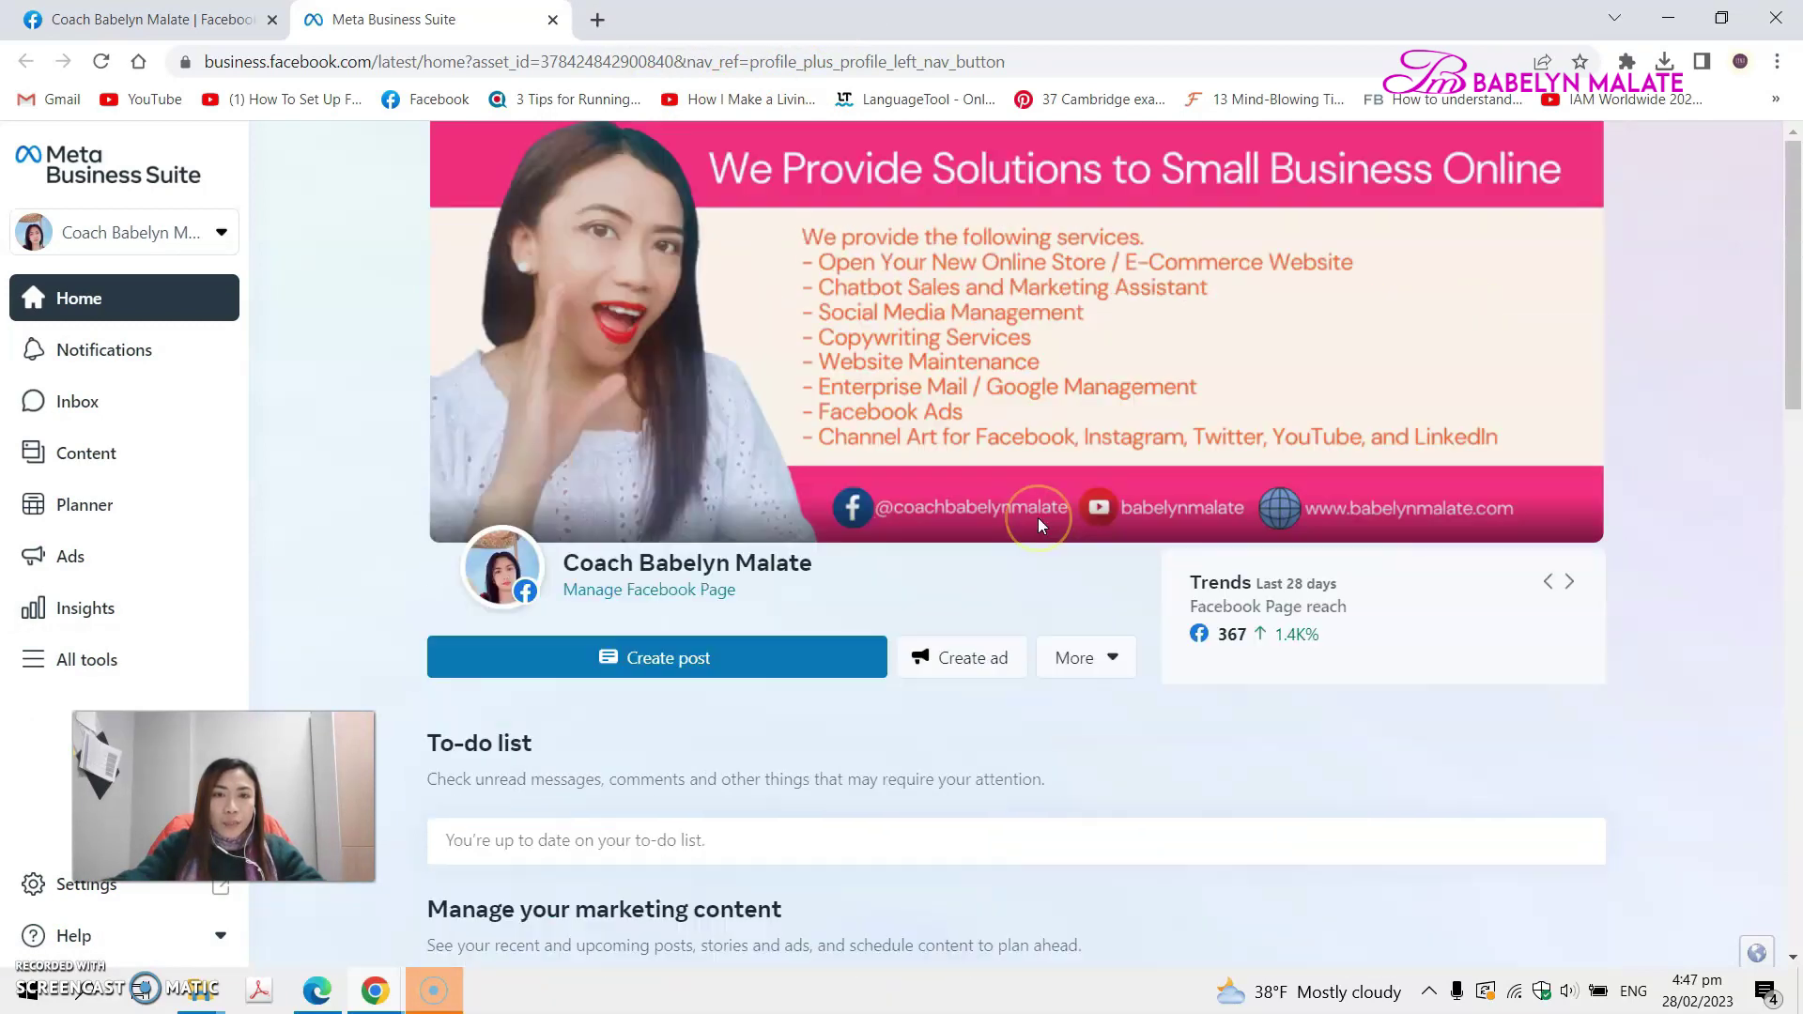
Find the recent ads on the Business Suite home page and open the ads management summary
scroll(1425, 686, down, 5)
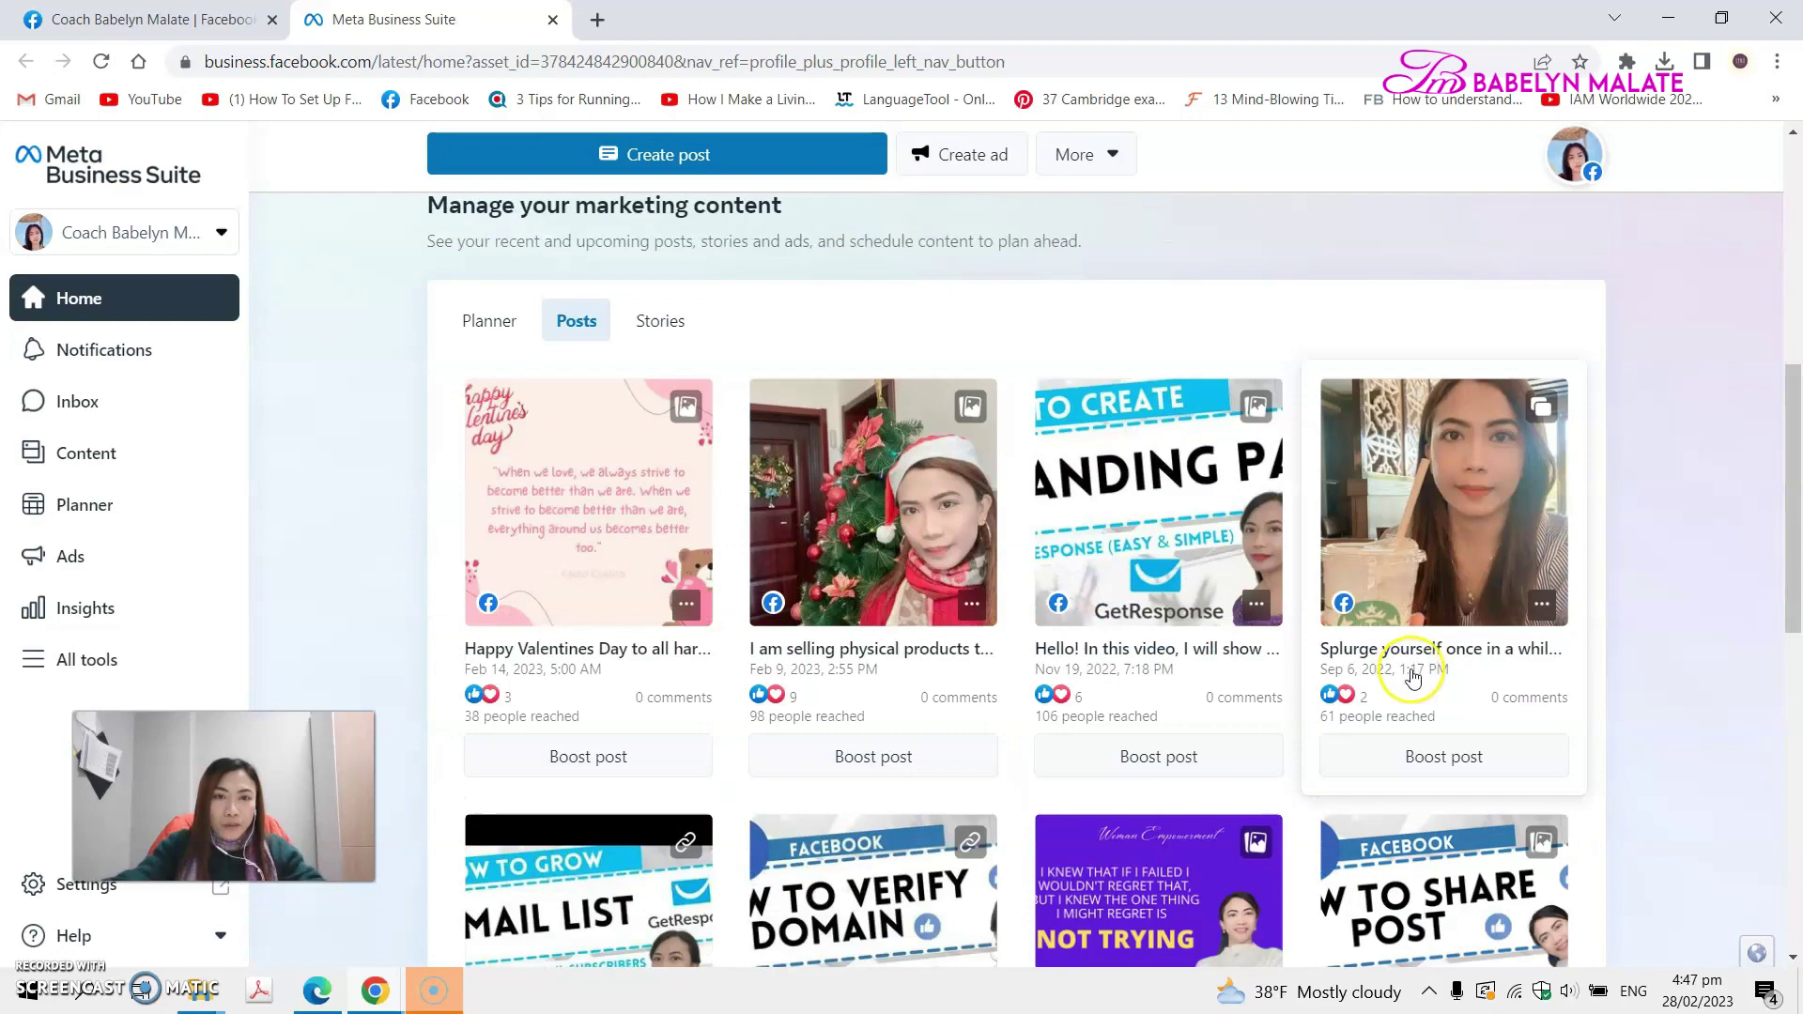
scroll(1413, 677, up, 5)
scroll(1413, 676, down, 6)
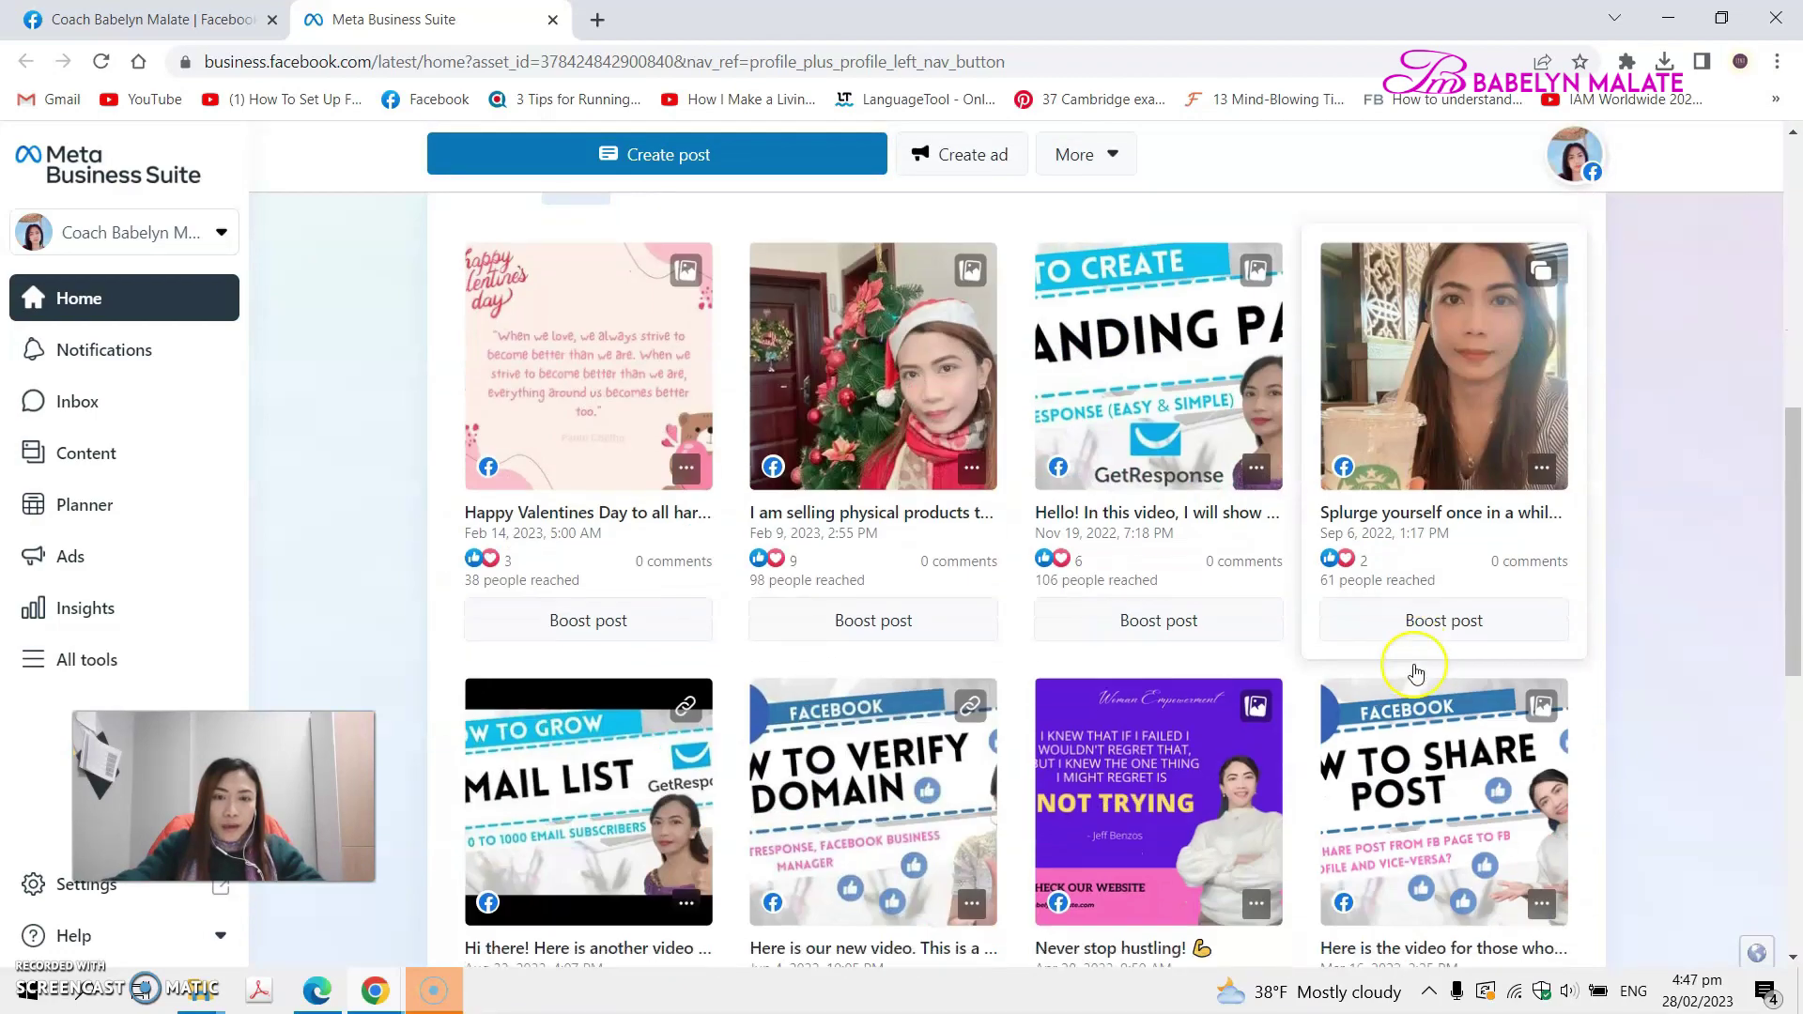
scroll(1415, 673, down, 7)
scroll(1421, 668, down, 1)
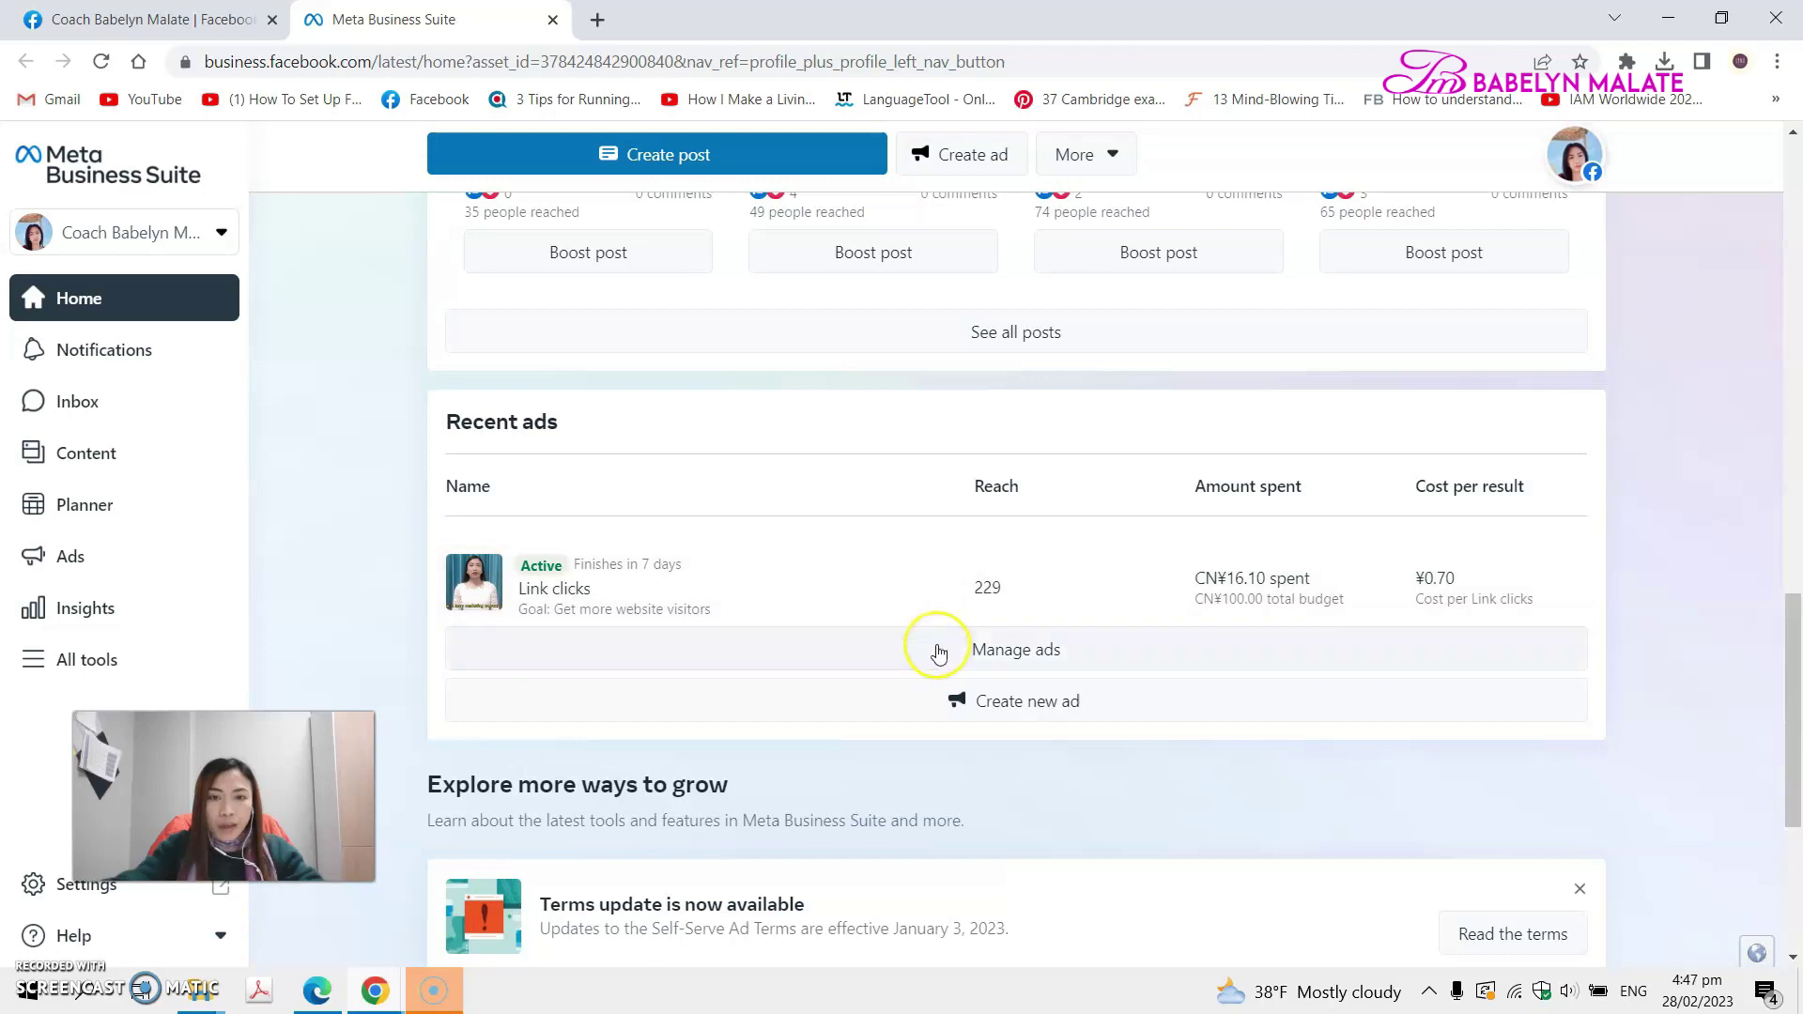
click(1024, 654)
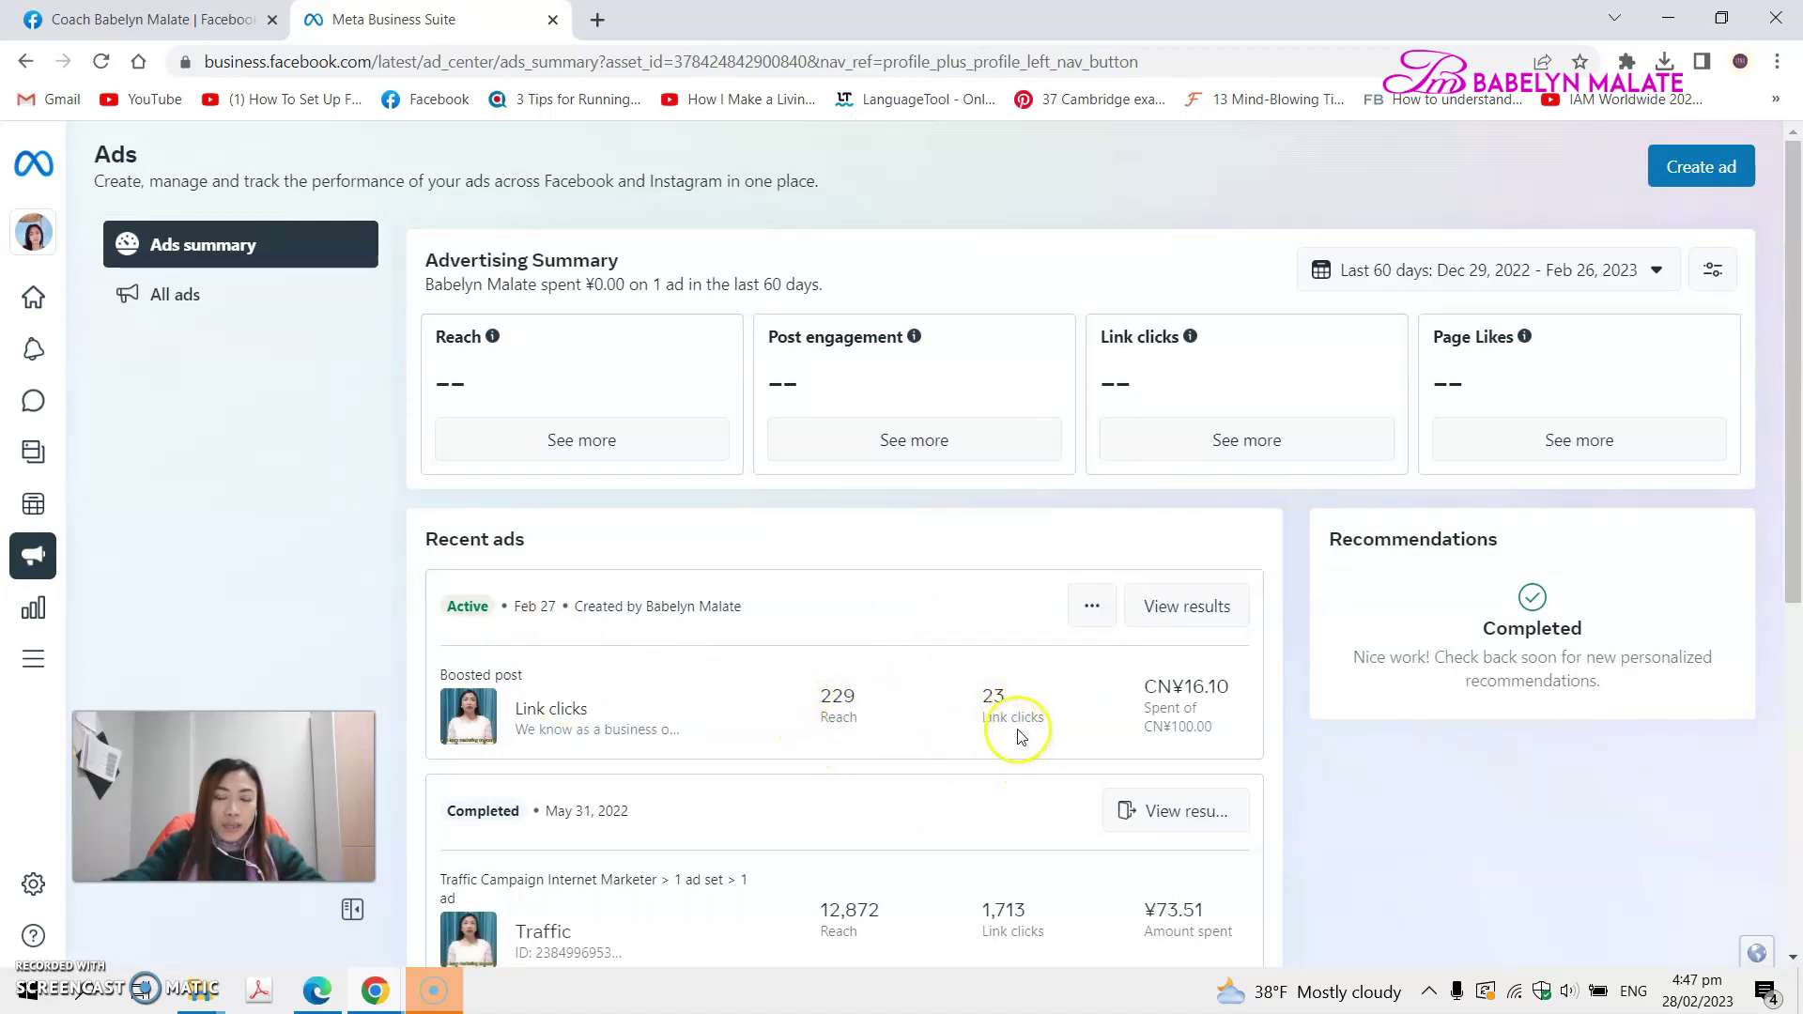
Open the active boosted post's results and examine its performance, age distribution of people reached and audience details
click(1191, 608)
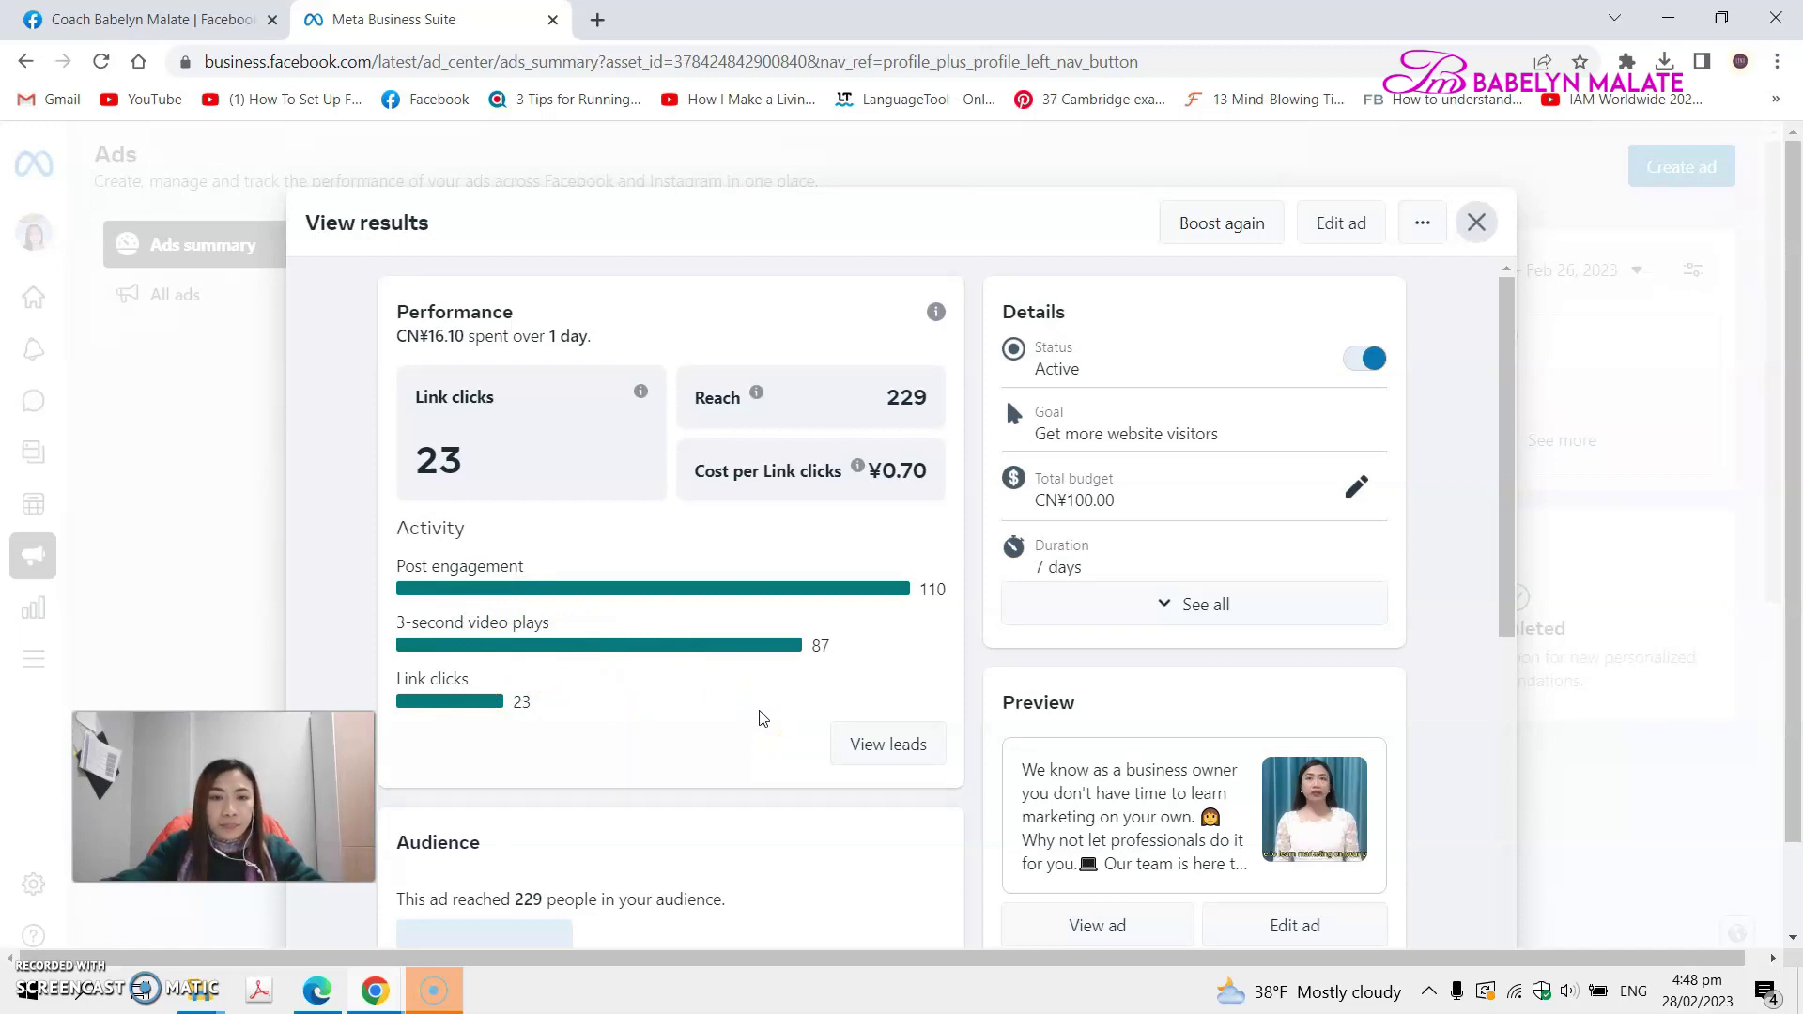
scroll(761, 718, down, 2)
scroll(760, 719, down, 2)
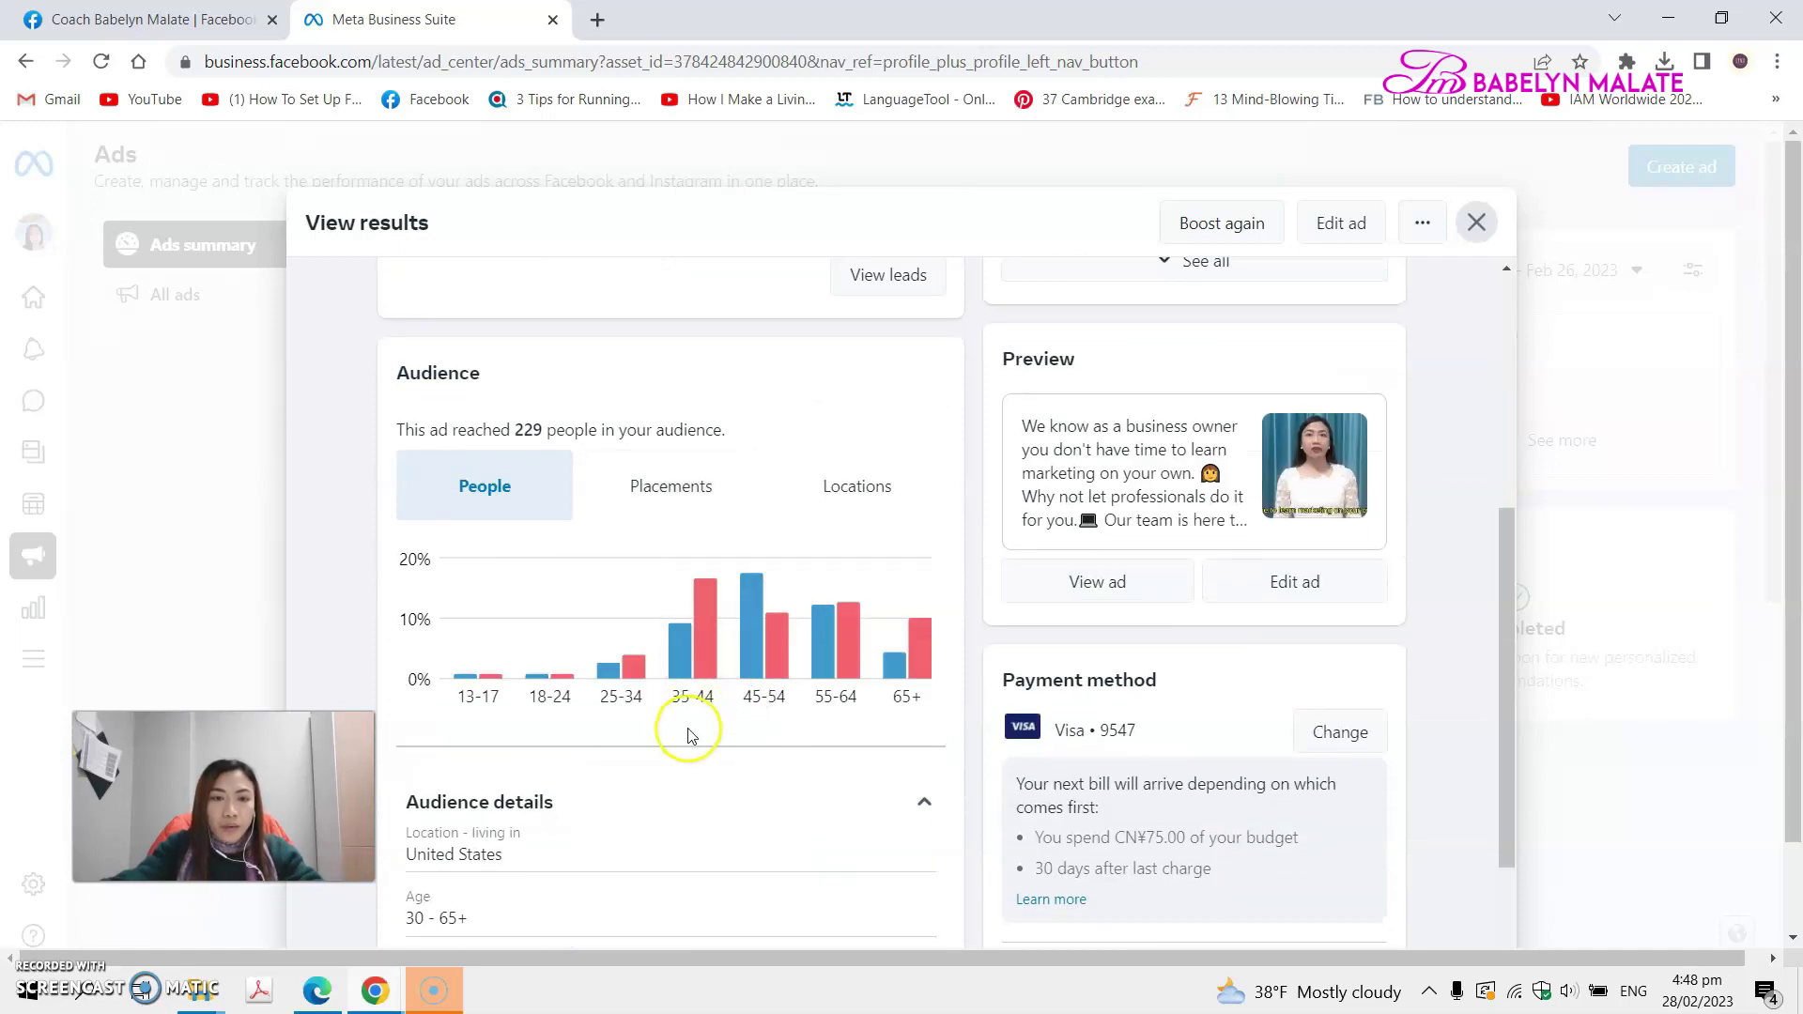
mouse_move(643, 648)
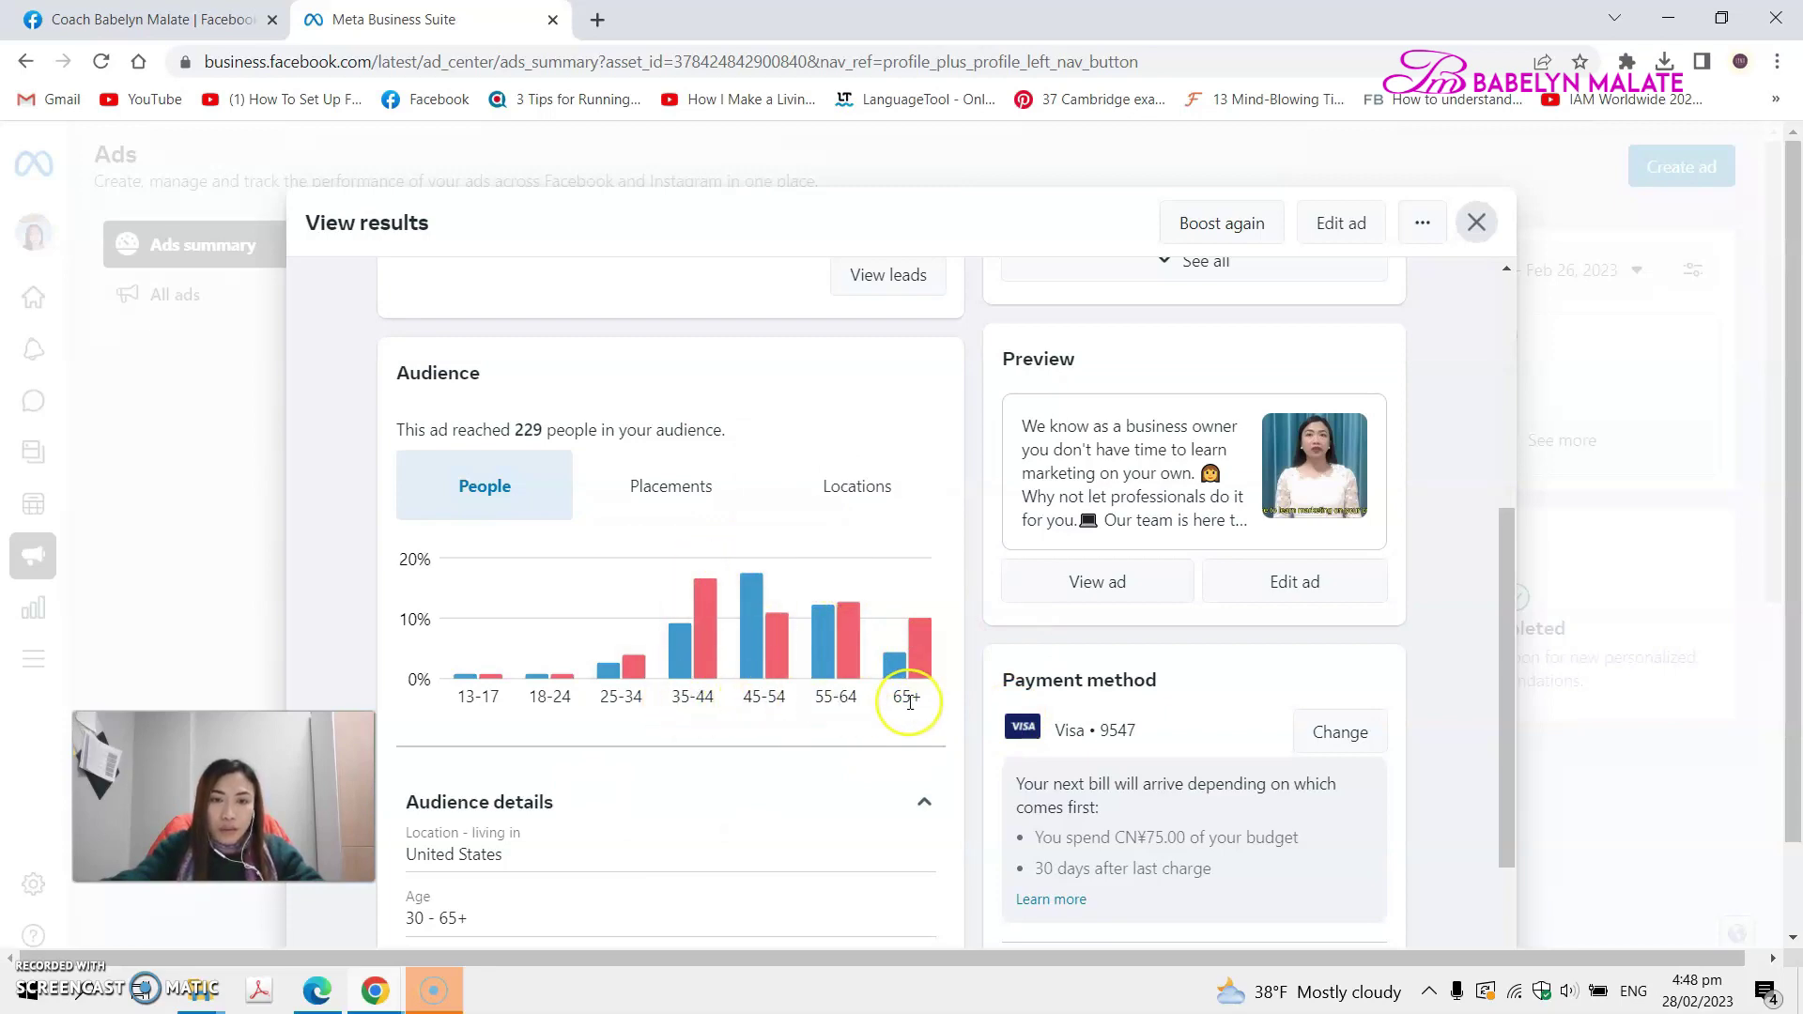
scroll(910, 700, down, 2)
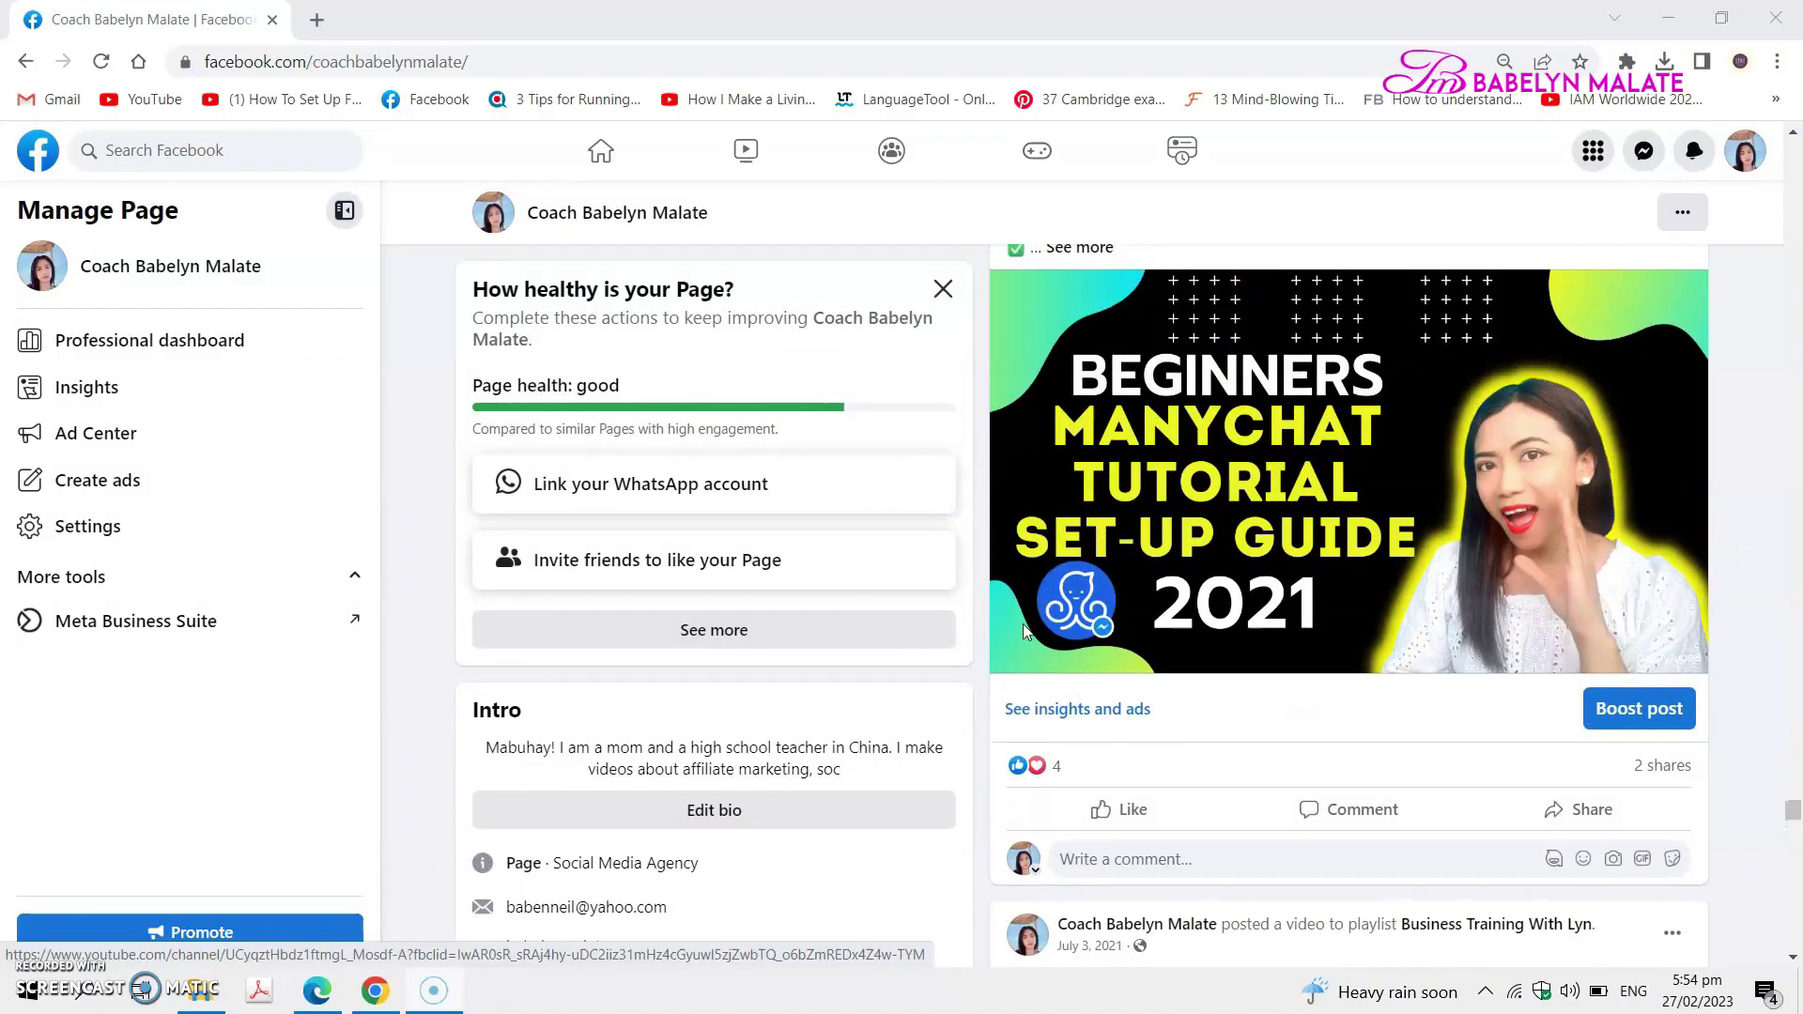
scroll(1025, 627, up, 1)
click(1225, 668)
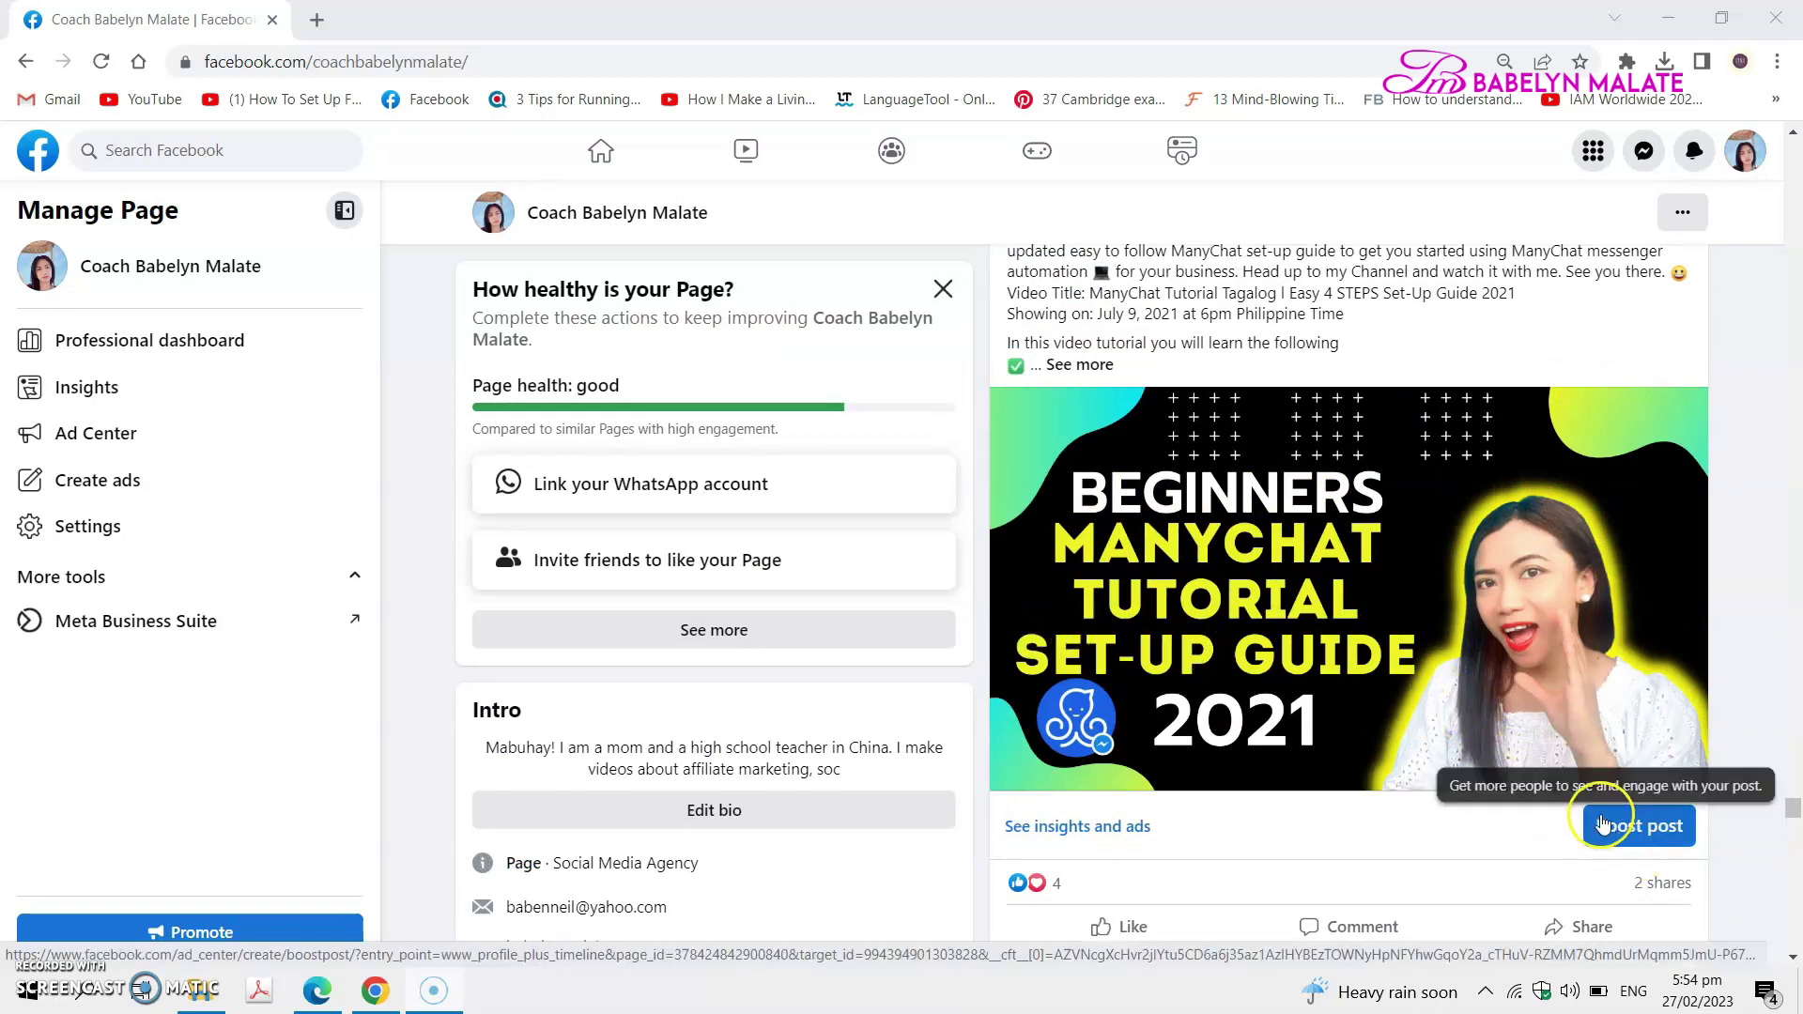
scroll(1628, 820, up, 8)
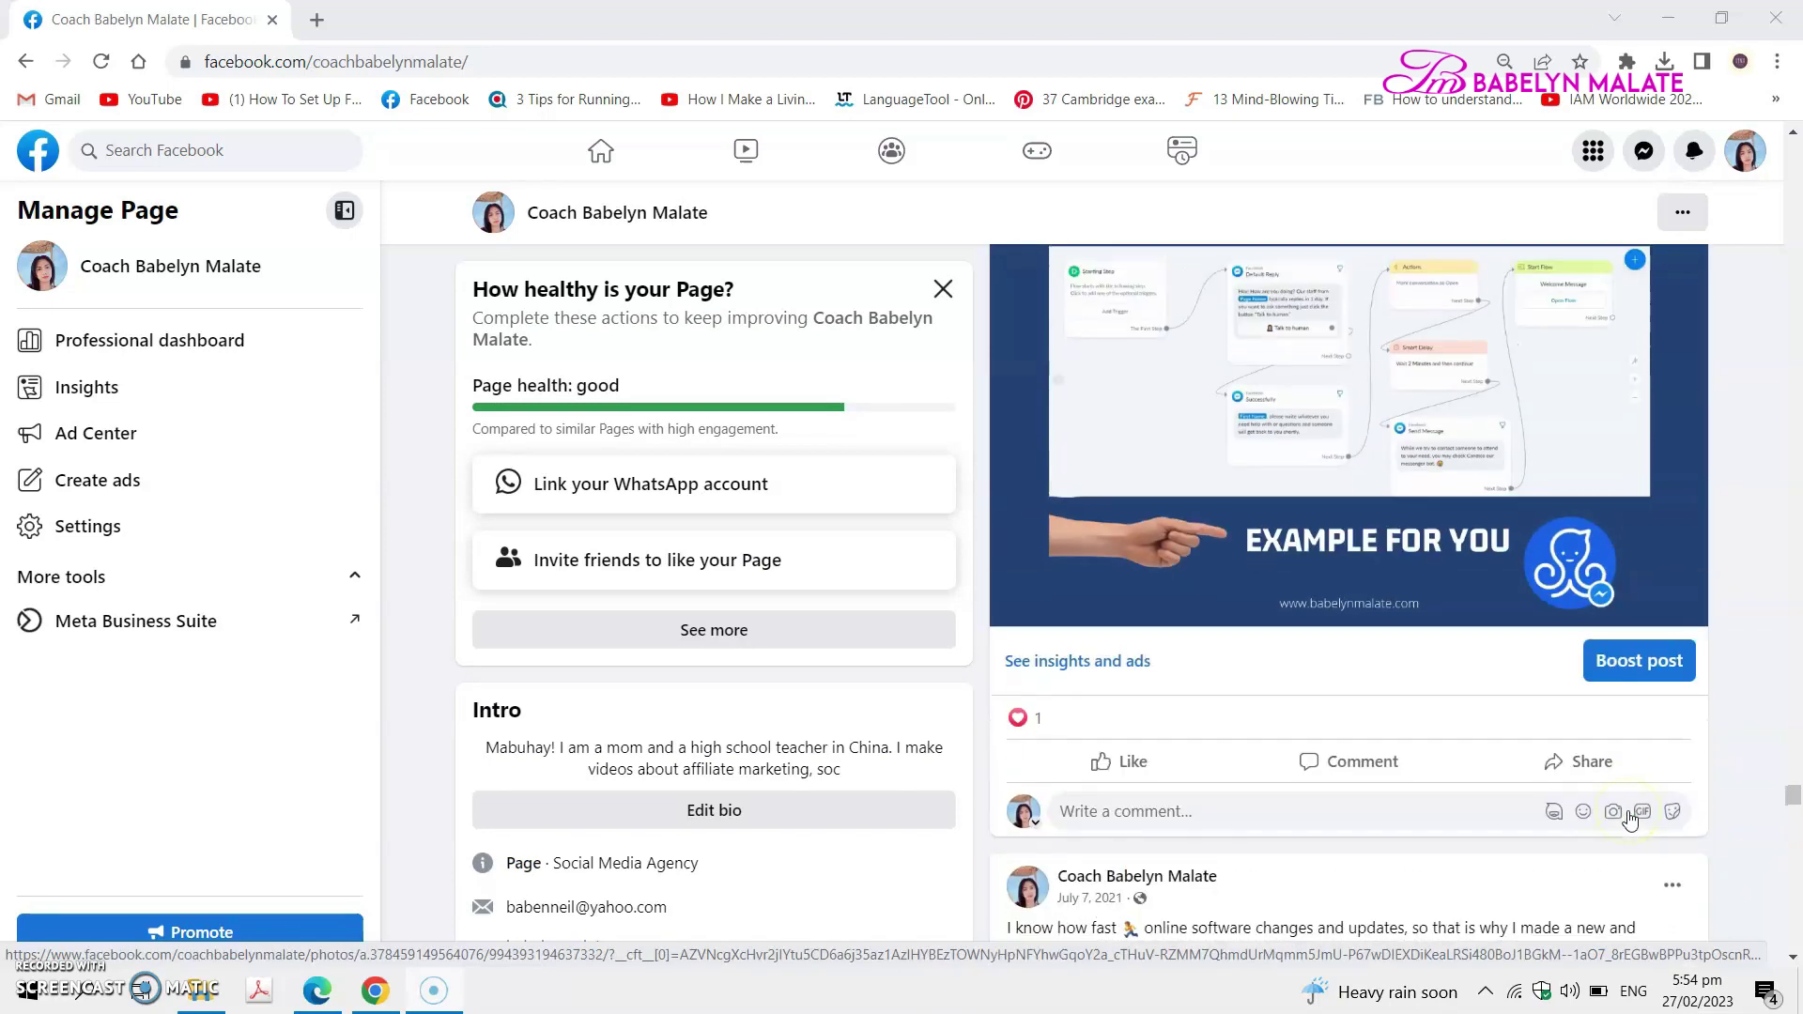